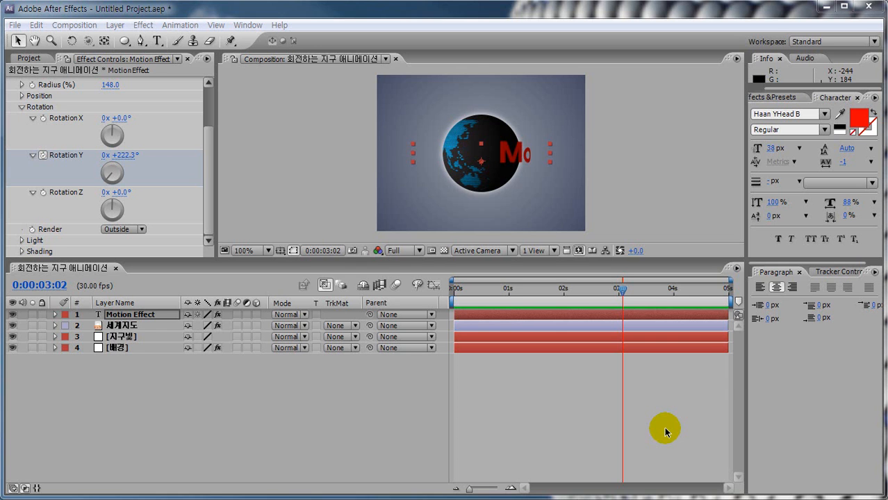
# - Move the current time to 0:00:00:00 and rename the Motion Effect text layer as 지구앞글자
pyautogui.moveTo(640, 291); pyautogui.dragTo(444, 371)
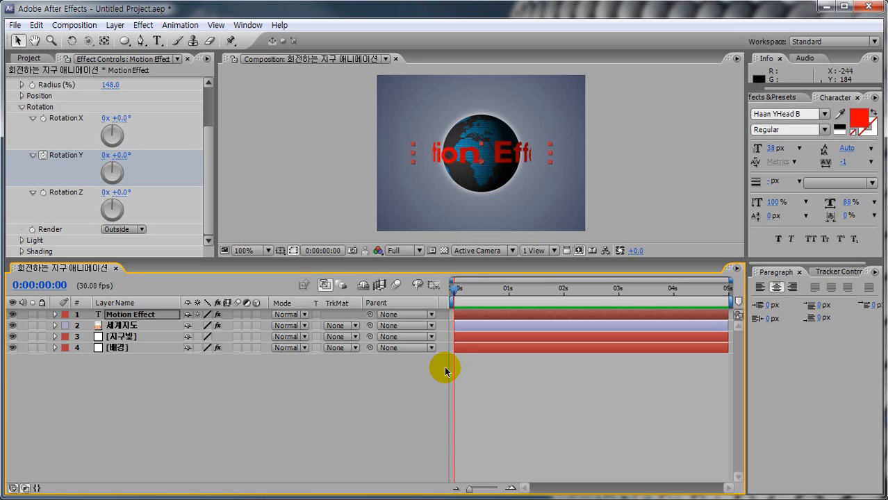
pyautogui.click(187, 388)
pyautogui.click(130, 315)
pyautogui.moveTo(100, 324)
pyautogui.mouseDown()
pyautogui.moveTo(159, 322)
pyautogui.moveTo(161, 307)
pyautogui.moveTo(99, 319)
pyautogui.mouseUp()
pyautogui.press('Escape')
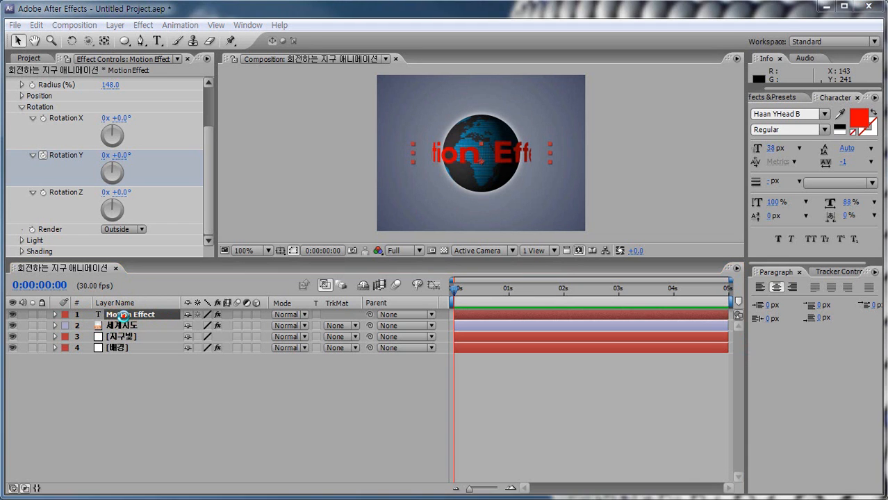
pyautogui.press('Return')
pyautogui.write('w')
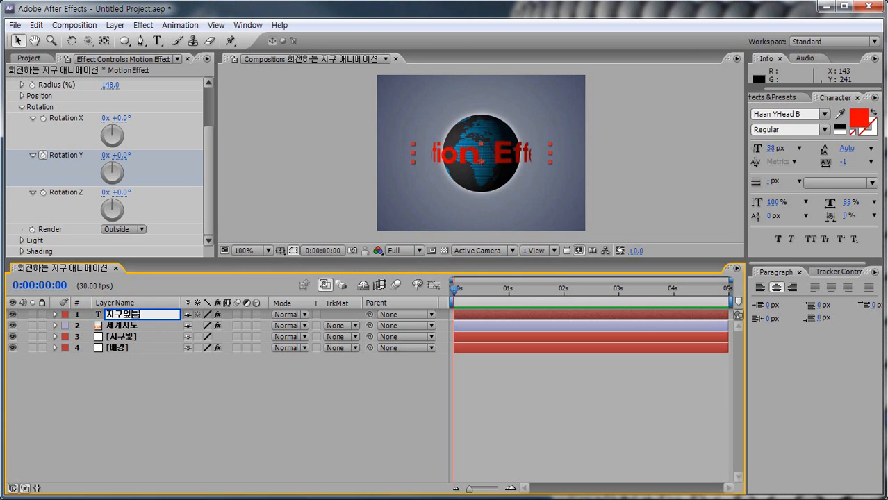
pyautogui.write('구앞글자')
pyautogui.press('Return')
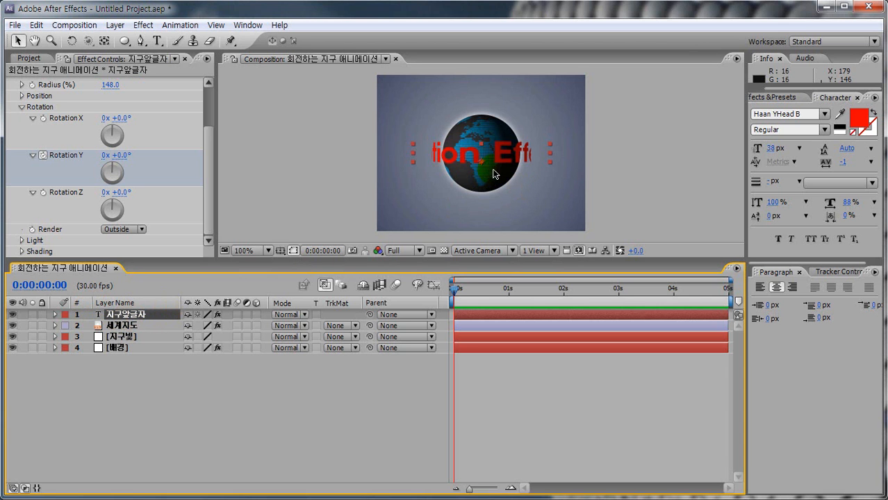
pyautogui.moveTo(457, 295)
pyautogui.mouseDown()
pyautogui.moveTo(528, 299)
pyautogui.moveTo(452, 297)
pyautogui.mouseUp()
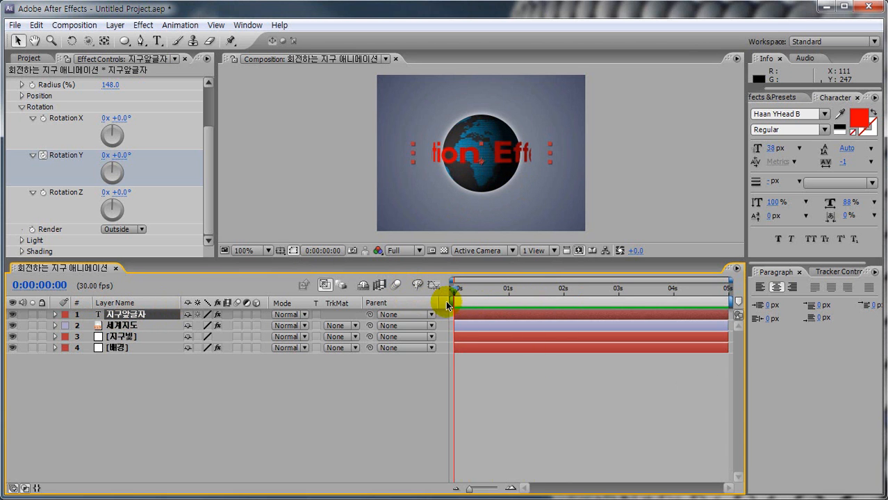
pyautogui.rightClick(597, 135)
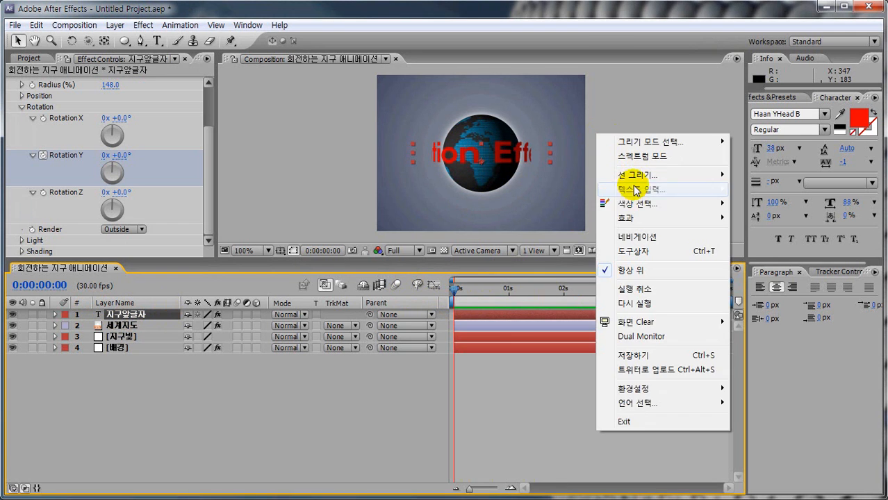
pyautogui.moveTo(667, 175)
pyautogui.moveTo(759, 175)
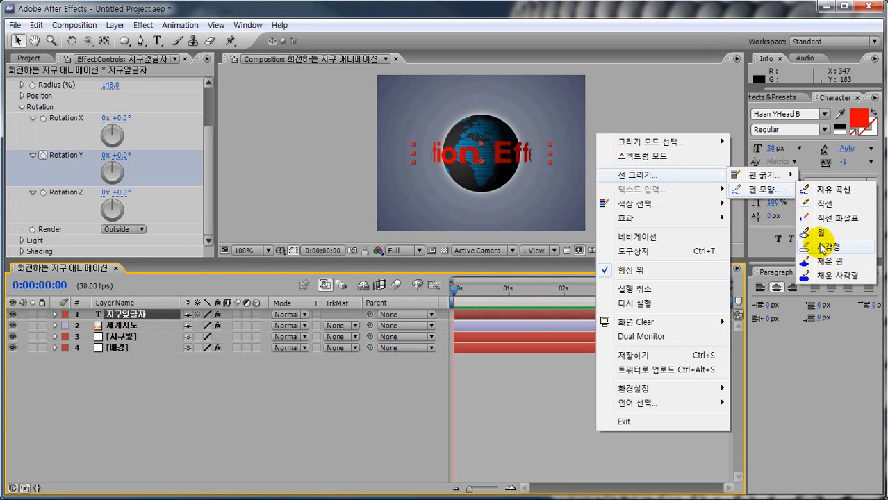
pyautogui.click(778, 246)
pyautogui.moveTo(590, 137); pyautogui.dragTo(703, 246)
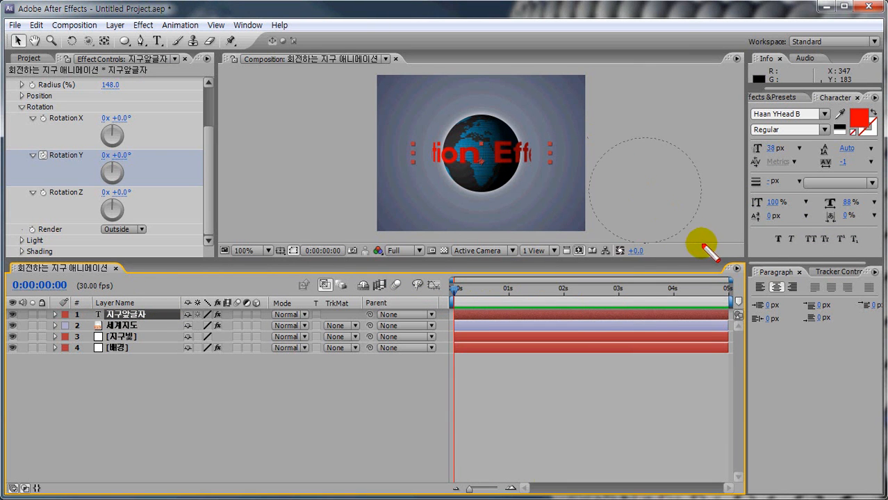
pyautogui.rightClick(596, 282)
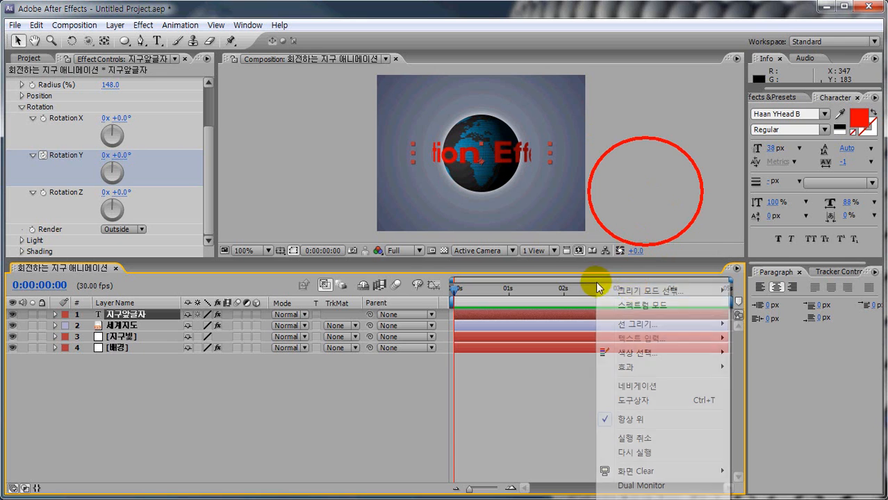
pyautogui.moveTo(646, 324)
pyautogui.moveTo(761, 339)
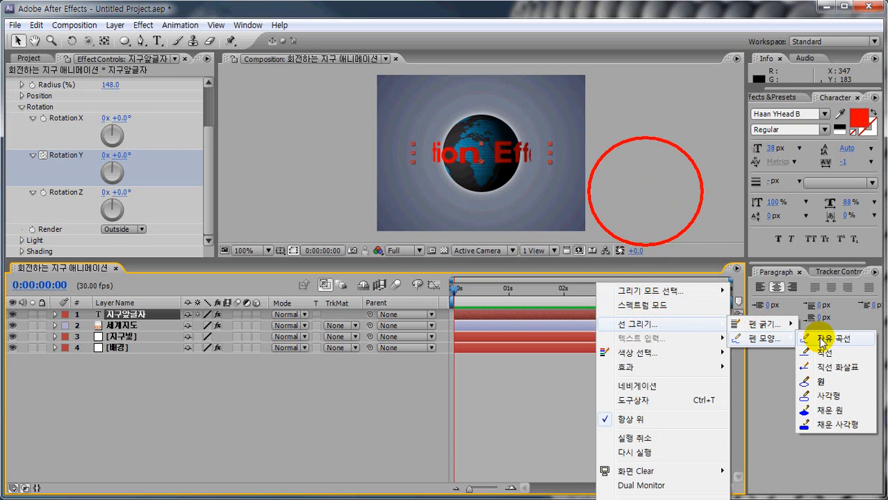
pyautogui.click(824, 343)
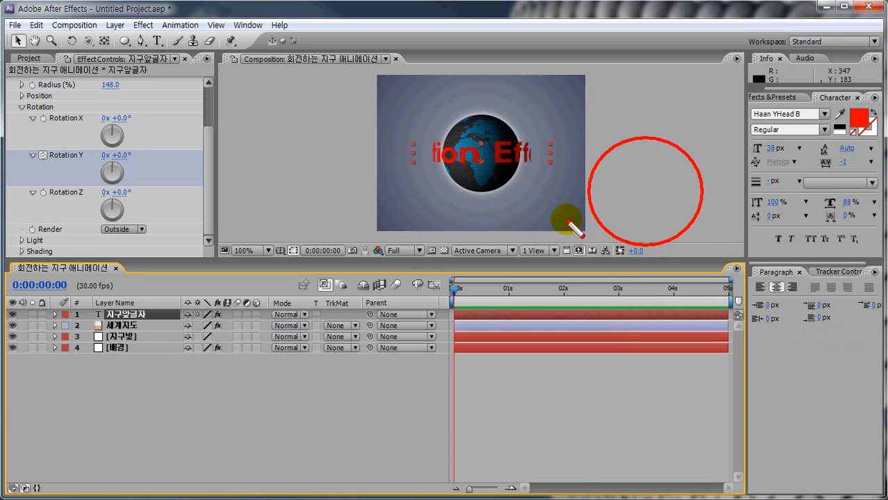
pyautogui.moveTo(559, 186)
pyautogui.mouseDown()
pyautogui.moveTo(591, 264)
pyautogui.moveTo(621, 282)
pyautogui.moveTo(655, 282)
pyautogui.moveTo(688, 277)
pyautogui.moveTo(712, 246)
pyautogui.moveTo(723, 181)
pyautogui.mouseUp()
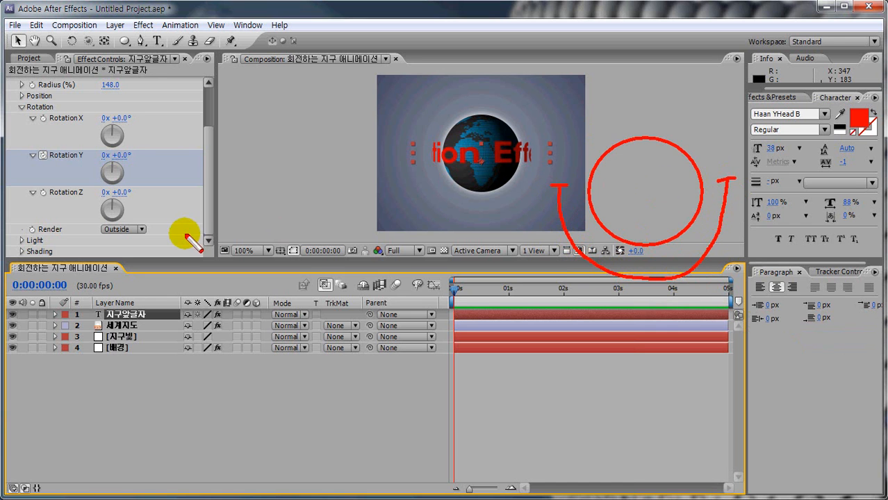
pyautogui.moveTo(94, 233); pyautogui.dragTo(144, 235)
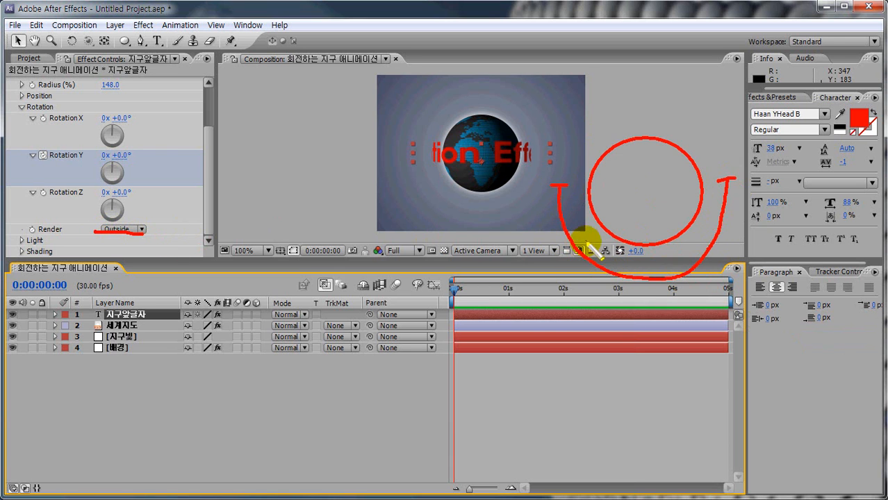
pyautogui.moveTo(556, 182)
pyautogui.mouseDown()
pyautogui.moveTo(568, 125)
pyautogui.moveTo(599, 81)
pyautogui.moveTo(644, 72)
pyautogui.moveTo(704, 95)
pyautogui.moveTo(730, 130)
pyautogui.moveTo(740, 158)
pyautogui.mouseUp()
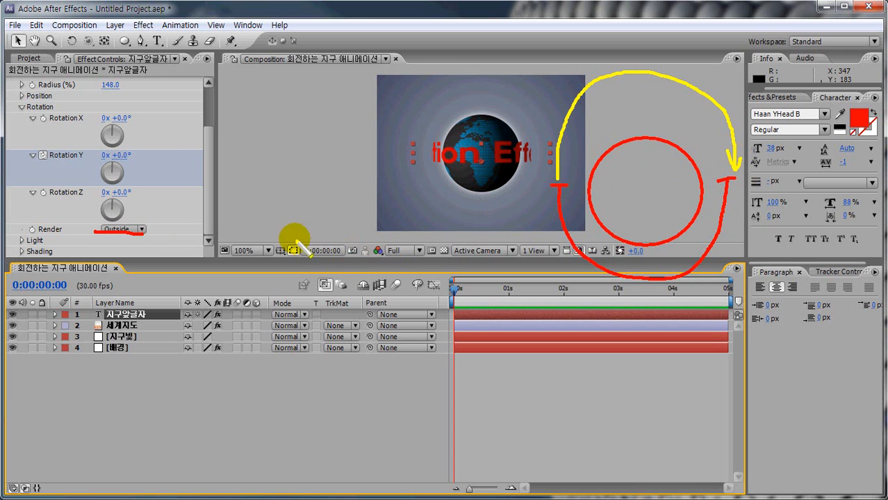
pyautogui.moveTo(142, 238)
pyautogui.mouseDown()
pyautogui.moveTo(100, 235)
pyautogui.moveTo(135, 218)
pyautogui.moveTo(142, 237)
pyautogui.moveTo(93, 232)
pyautogui.mouseUp()
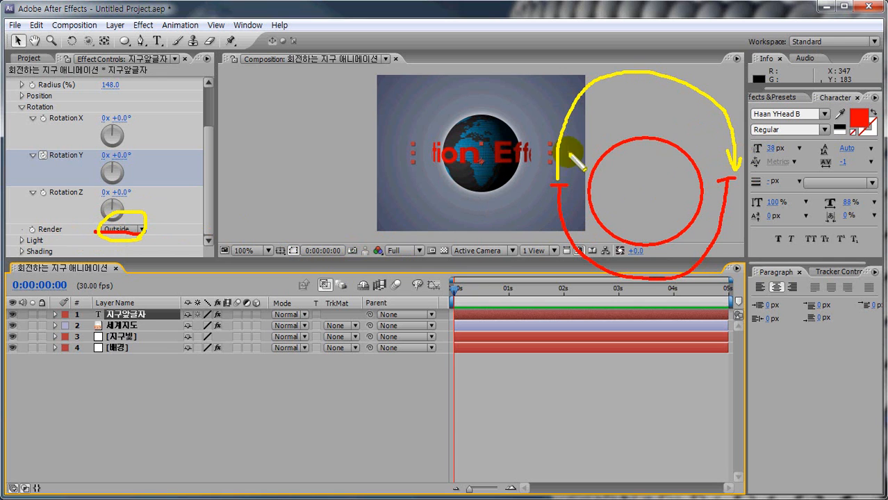
pyautogui.moveTo(557, 95); pyautogui.dragTo(557, 186)
pyautogui.moveTo(592, 65); pyautogui.dragTo(591, 192)
pyautogui.moveTo(694, 64); pyautogui.dragTo(694, 191)
pyautogui.moveTo(726, 59); pyautogui.dragTo(727, 182)
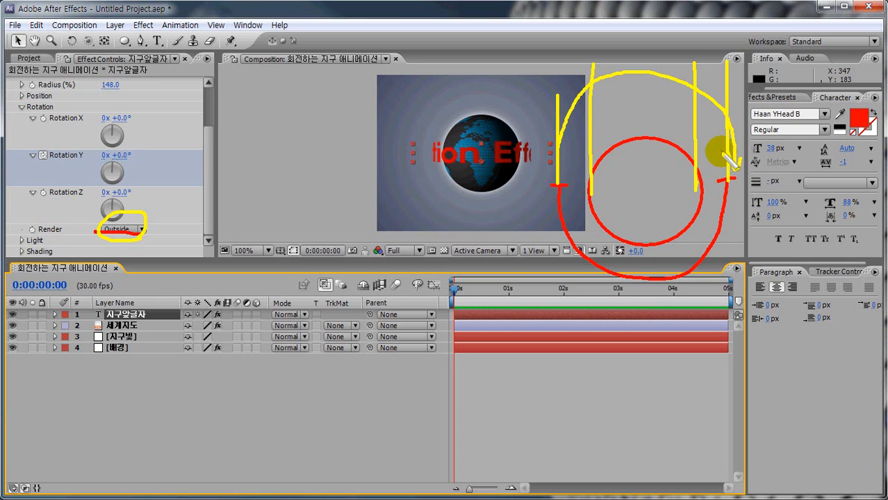
pyautogui.moveTo(711, 88)
pyautogui.mouseDown()
pyautogui.moveTo(702, 127)
pyautogui.moveTo(714, 128)
pyautogui.moveTo(698, 150)
pyautogui.mouseUp()
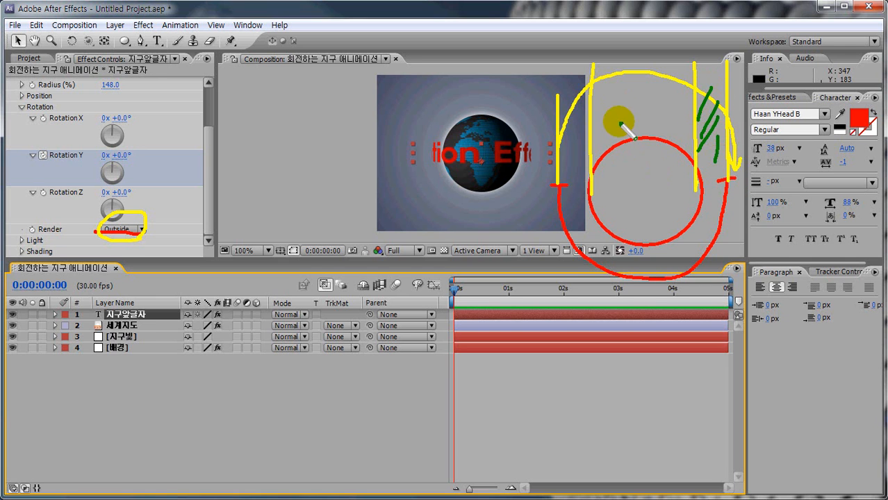
pyautogui.moveTo(626, 77)
pyautogui.mouseDown()
pyautogui.moveTo(599, 113)
pyautogui.moveTo(612, 129)
pyautogui.mouseUp()
pyautogui.moveTo(595, 170)
pyautogui.mouseDown()
pyautogui.moveTo(631, 141)
pyautogui.moveTo(684, 166)
pyautogui.mouseUp()
pyautogui.moveTo(645, 72)
pyautogui.mouseDown()
pyautogui.moveTo(613, 125)
pyautogui.moveTo(646, 96)
pyautogui.moveTo(641, 142)
pyautogui.mouseUp()
pyautogui.moveTo(680, 71); pyautogui.dragTo(657, 139)
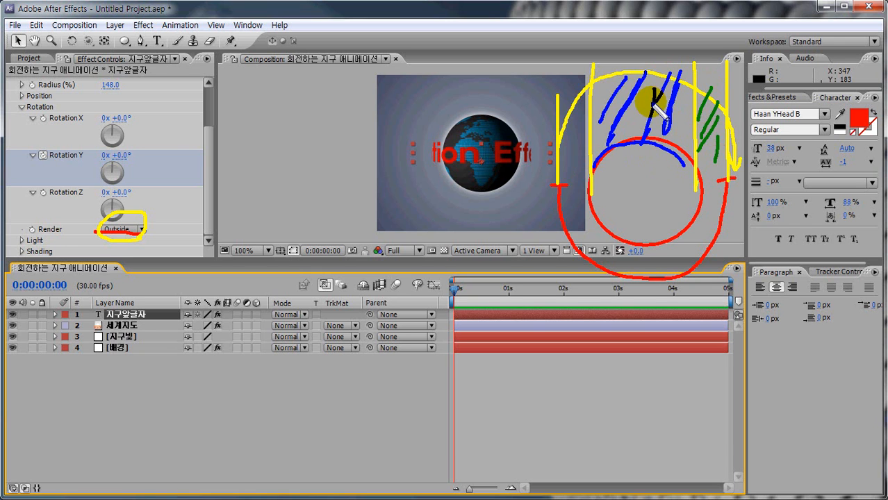
pyautogui.moveTo(588, 97); pyautogui.dragTo(563, 149)
pyautogui.moveTo(592, 115)
pyautogui.mouseDown()
pyautogui.moveTo(584, 155)
pyautogui.moveTo(563, 187)
pyautogui.mouseUp()
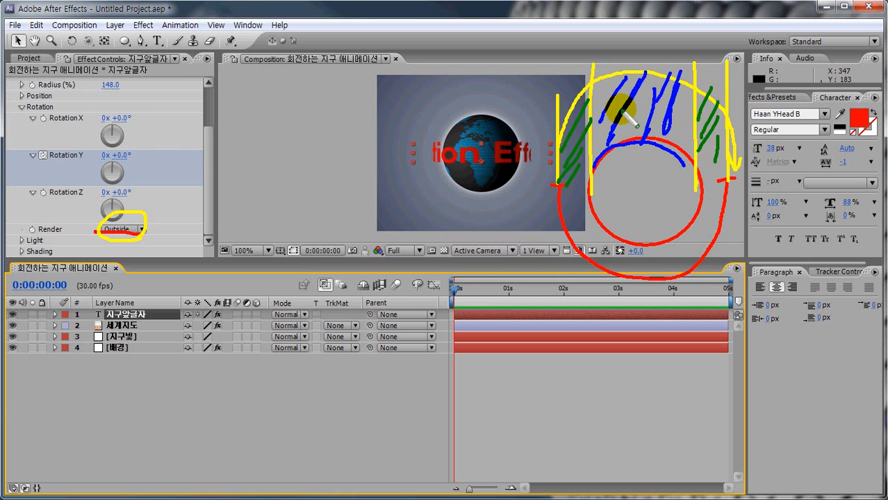
pyautogui.press('Escape')
# - Scrub the timeline to 0:00:02:14 to examine the text rotation at the globe's edges, and return to the first frame
pyautogui.moveTo(453, 294); pyautogui.dragTo(588, 298)
pyautogui.hotkey('ctrl', 'shift', 'd')
pyautogui.moveTo(436, 143)
pyautogui.mouseDown()
pyautogui.moveTo(438, 165)
pyautogui.moveTo(437, 145)
pyautogui.mouseUp()
pyautogui.press('y')
pyautogui.moveTo(526, 142)
pyautogui.mouseDown()
pyautogui.moveTo(524, 159)
pyautogui.moveTo(526, 141)
pyautogui.mouseUp()
pyautogui.moveTo(440, 145)
pyautogui.mouseDown()
pyautogui.moveTo(435, 153)
pyautogui.moveTo(447, 148)
pyautogui.mouseUp()
pyautogui.press('Escape')
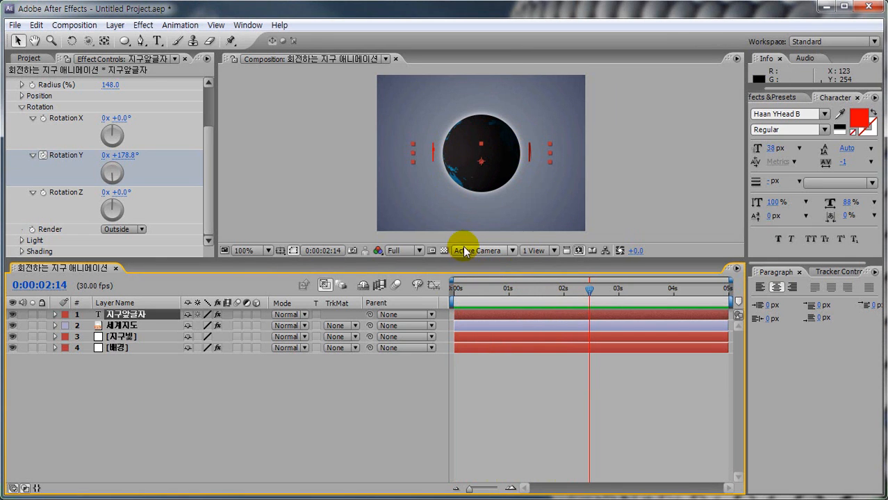
pyautogui.moveTo(586, 297); pyautogui.dragTo(450, 294)
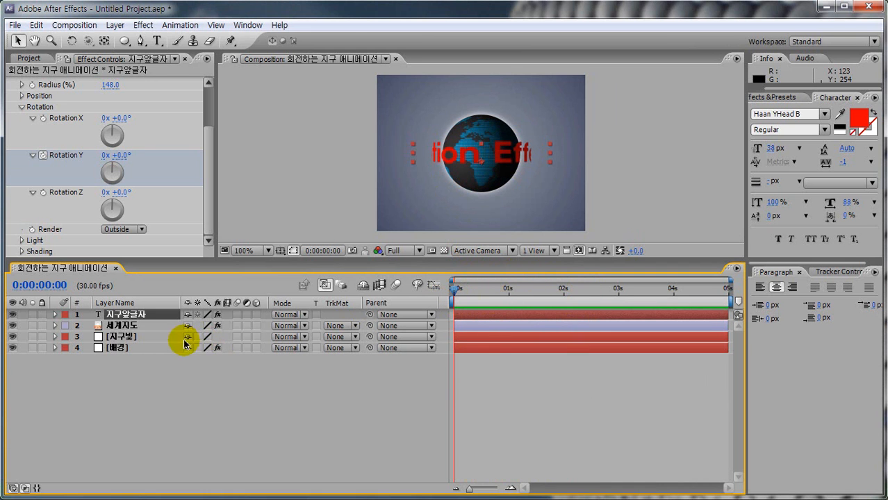
pyautogui.moveTo(272, 159); pyautogui.dragTo(272, 227)
pyautogui.moveTo(272, 159)
pyautogui.mouseDown()
pyautogui.moveTo(432, 161)
pyautogui.moveTo(443, 221)
pyautogui.moveTo(291, 210)
pyautogui.mouseUp()
pyautogui.moveTo(533, 100)
pyautogui.mouseDown()
pyautogui.moveTo(599, 110)
pyautogui.moveTo(604, 101)
pyautogui.moveTo(533, 100)
pyautogui.moveTo(604, 101)
pyautogui.moveTo(595, 233)
pyautogui.moveTo(532, 97)
pyautogui.moveTo(532, 226)
pyautogui.moveTo(594, 232)
pyautogui.mouseUp()
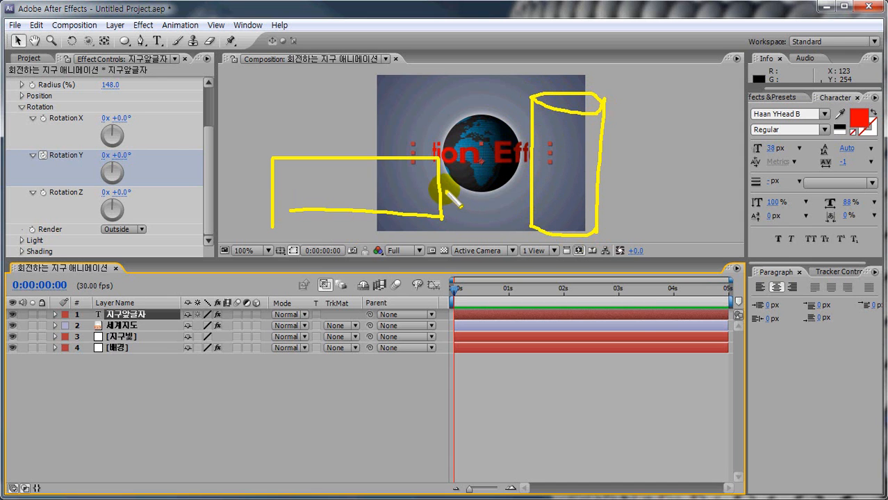
pyautogui.moveTo(280, 317)
pyautogui.mouseDown()
pyautogui.moveTo(409, 319)
pyautogui.moveTo(372, 402)
pyautogui.mouseUp()
pyautogui.moveTo(342, 416)
pyautogui.mouseDown()
pyautogui.moveTo(390, 366)
pyautogui.moveTo(353, 426)
pyautogui.moveTo(360, 254)
pyautogui.moveTo(384, 275)
pyautogui.mouseUp()
pyautogui.moveTo(285, 159)
pyautogui.mouseDown()
pyautogui.moveTo(286, 209)
pyautogui.moveTo(298, 200)
pyautogui.mouseUp()
pyautogui.moveTo(312, 164); pyautogui.dragTo(314, 204)
pyautogui.moveTo(330, 161)
pyautogui.mouseDown()
pyautogui.moveTo(332, 214)
pyautogui.moveTo(355, 209)
pyautogui.mouseUp()
pyautogui.moveTo(386, 161); pyautogui.dragTo(387, 205)
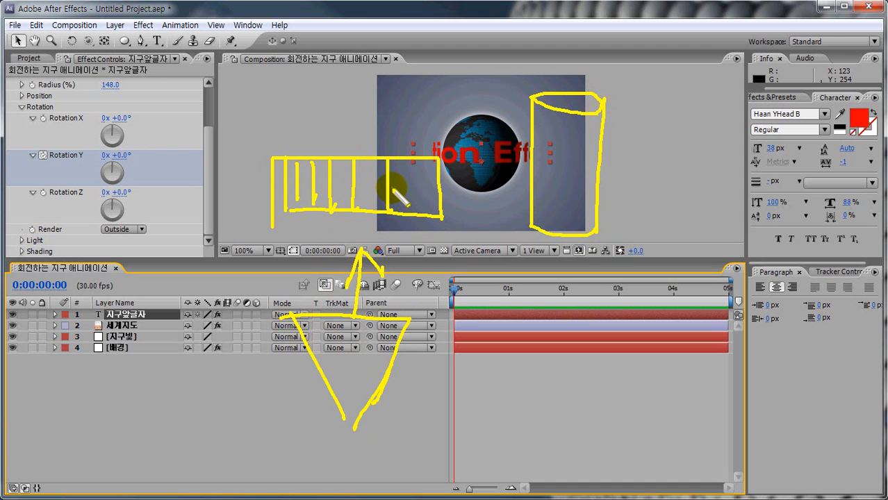
pyautogui.moveTo(522, 311)
pyautogui.mouseDown()
pyautogui.moveTo(614, 314)
pyautogui.moveTo(591, 453)
pyautogui.mouseUp()
pyautogui.moveTo(535, 317); pyautogui.dragTo(575, 459)
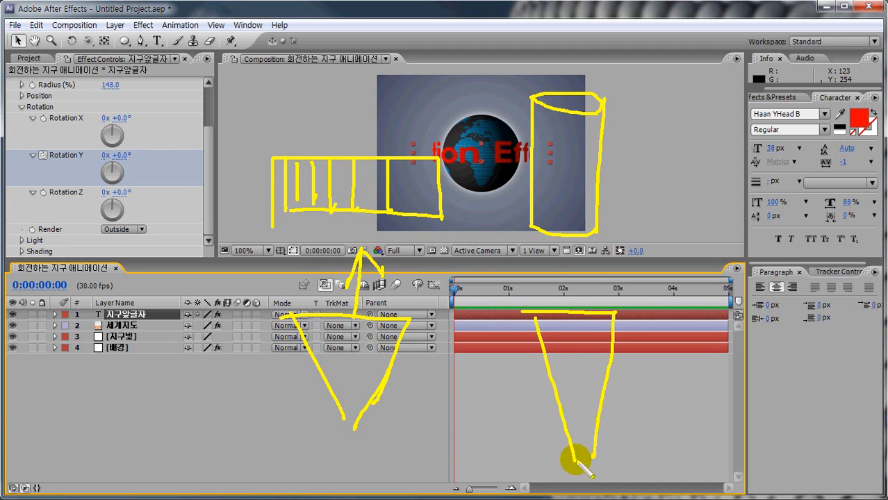
pyautogui.moveTo(566, 313)
pyautogui.mouseDown()
pyautogui.moveTo(567, 137)
pyautogui.moveTo(567, 233)
pyautogui.moveTo(541, 126)
pyautogui.moveTo(539, 217)
pyautogui.mouseUp()
pyautogui.moveTo(589, 118); pyautogui.dragTo(598, 170)
pyautogui.moveTo(597, 171); pyautogui.dragTo(608, 134)
pyautogui.moveTo(541, 158); pyautogui.dragTo(547, 130)
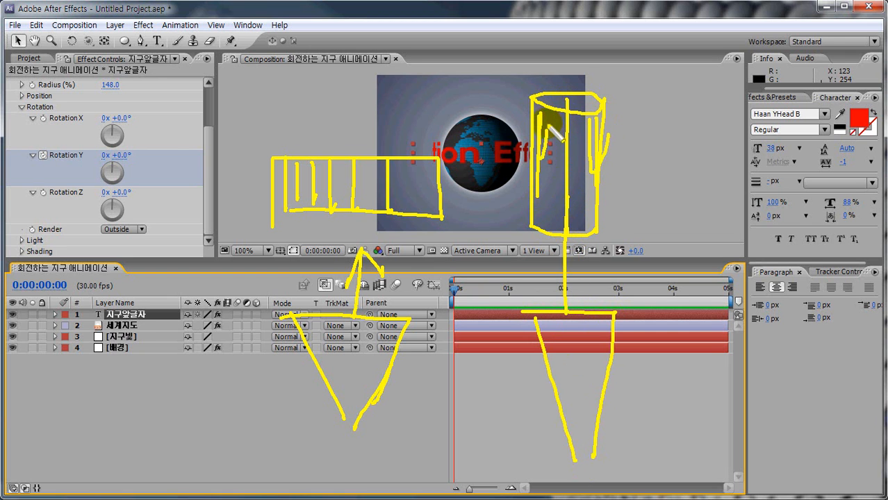
pyautogui.press('Escape')
pyautogui.hotkey('ctrl', 'shift', 'd')
pyautogui.moveTo(419, 169); pyautogui.dragTo(548, 169)
pyautogui.moveTo(549, 118); pyautogui.dragTo(549, 179)
pyautogui.moveTo(548, 121)
pyautogui.mouseDown()
pyautogui.moveTo(420, 127)
pyautogui.moveTo(418, 174)
pyautogui.mouseUp()
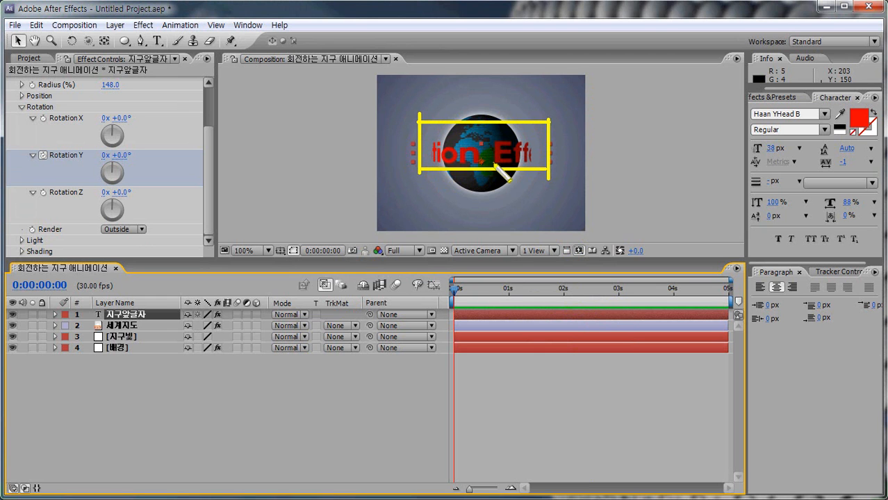
pyautogui.press('Escape')
# - Expand the Light and Shading property groups in the 지구앞글자 layer's effect settings
pyautogui.moveTo(206, 147); pyautogui.dragTo(205, 193)
pyautogui.click(205, 193)
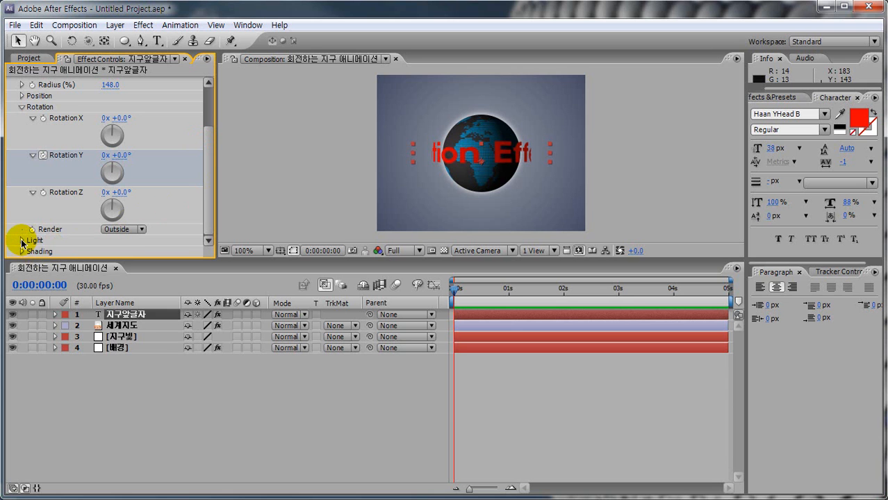
pyautogui.click(22, 241)
pyautogui.scroll(-2, 24, 240)
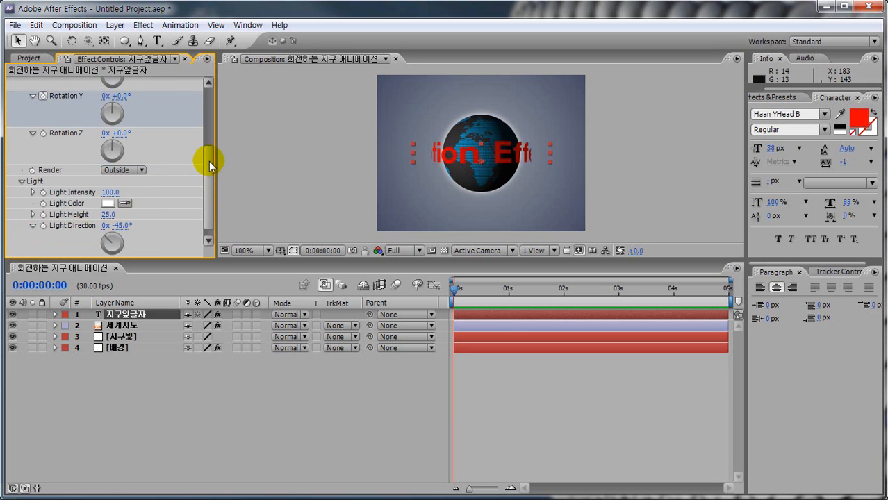
pyautogui.moveTo(208, 160); pyautogui.dragTo(212, 163)
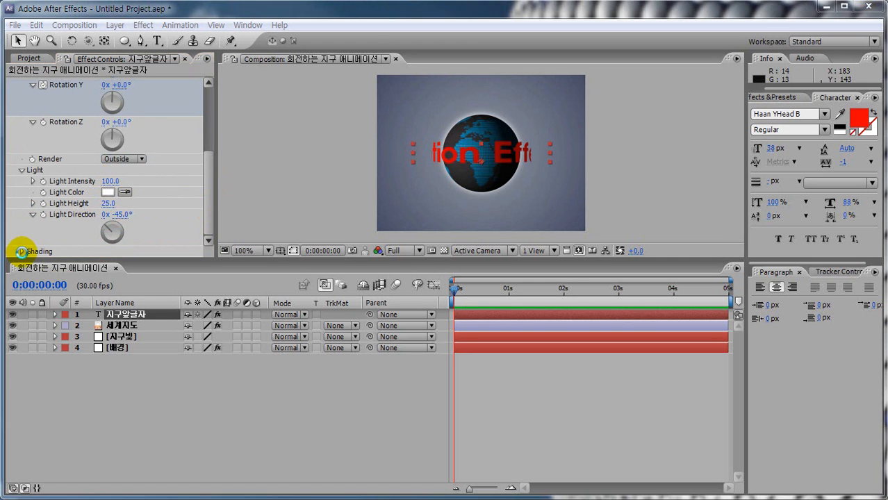
pyautogui.click(20, 251)
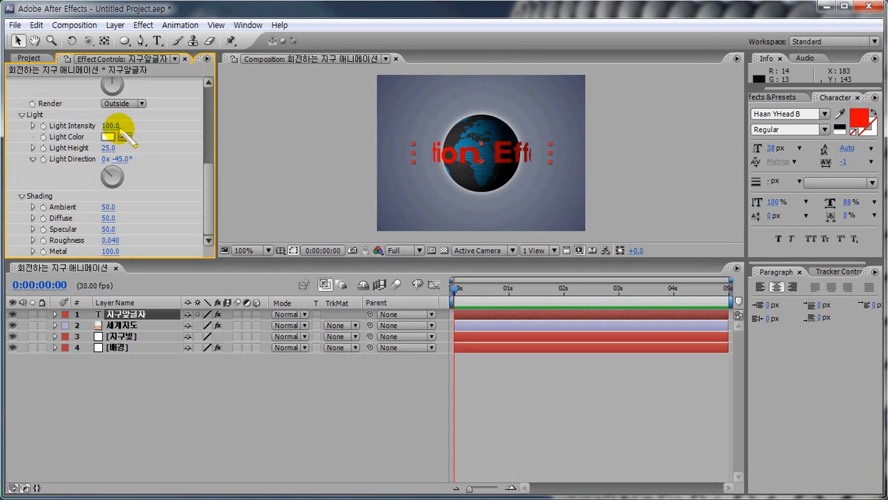
# - Set the 지구앞글자 layer effect's Light Intensity to 150 and Light Height to 100
pyautogui.click(109, 126)
pyautogui.write('150')
pyautogui.press('Return')
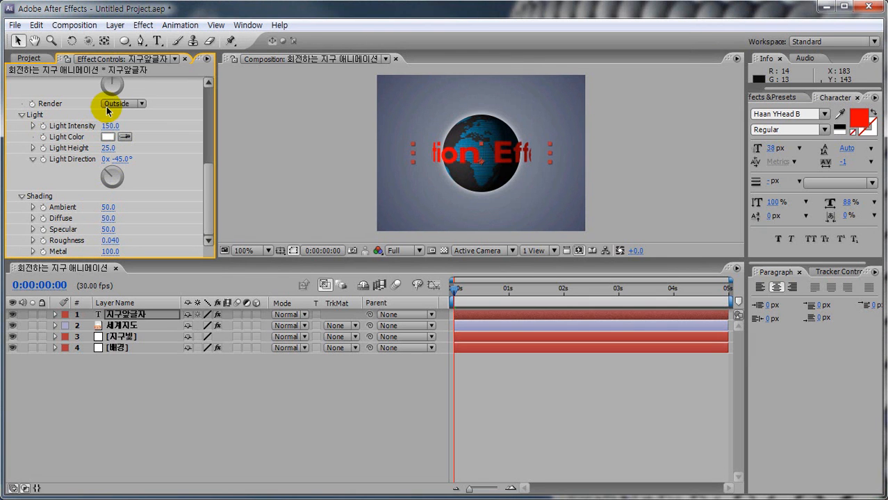
pyautogui.moveTo(109, 149); pyautogui.dragTo(131, 147)
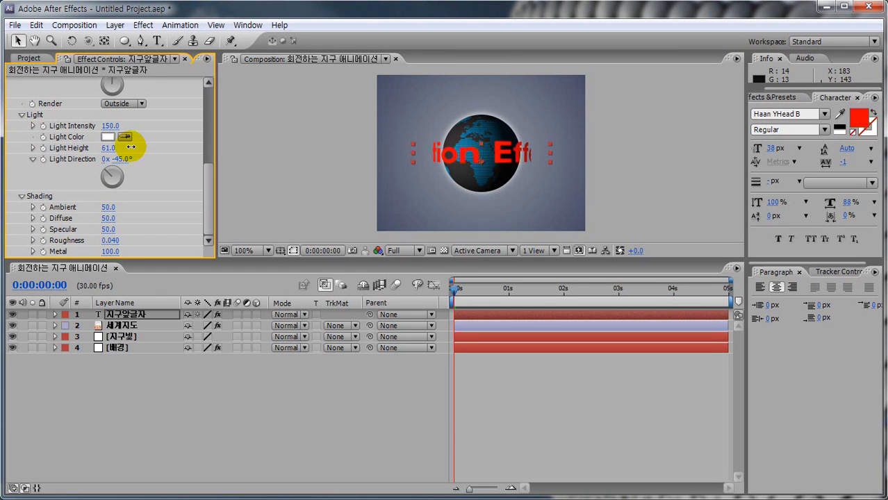
pyautogui.click(109, 147)
pyautogui.write('1')
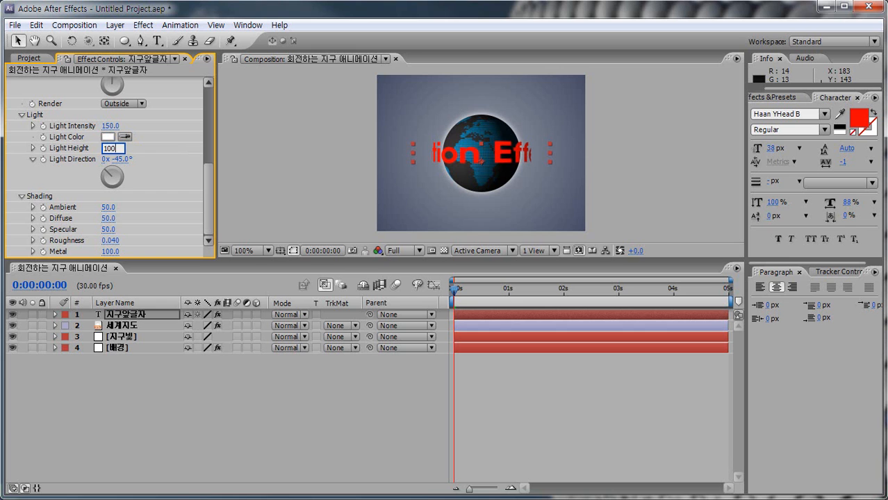
pyautogui.write('00')
pyautogui.press('Return')
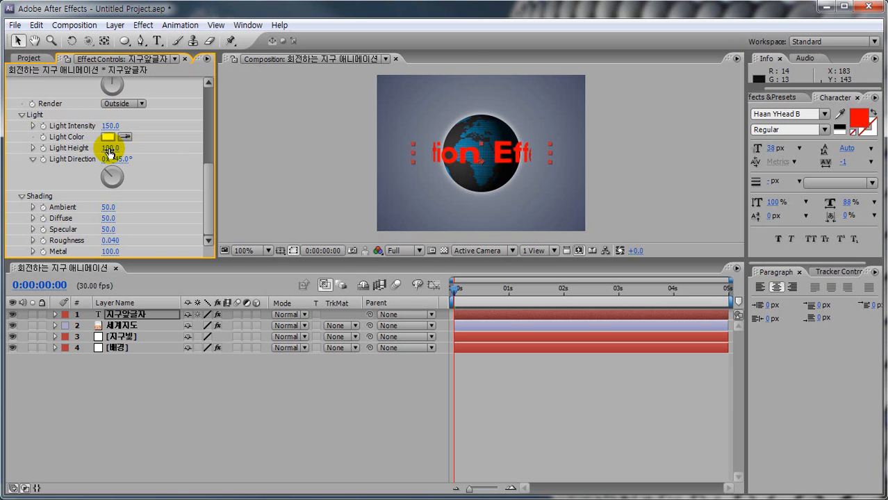
pyautogui.moveTo(19, 189)
pyautogui.mouseDown()
pyautogui.moveTo(132, 189)
pyautogui.moveTo(142, 253)
pyautogui.moveTo(28, 194)
pyautogui.mouseUp()
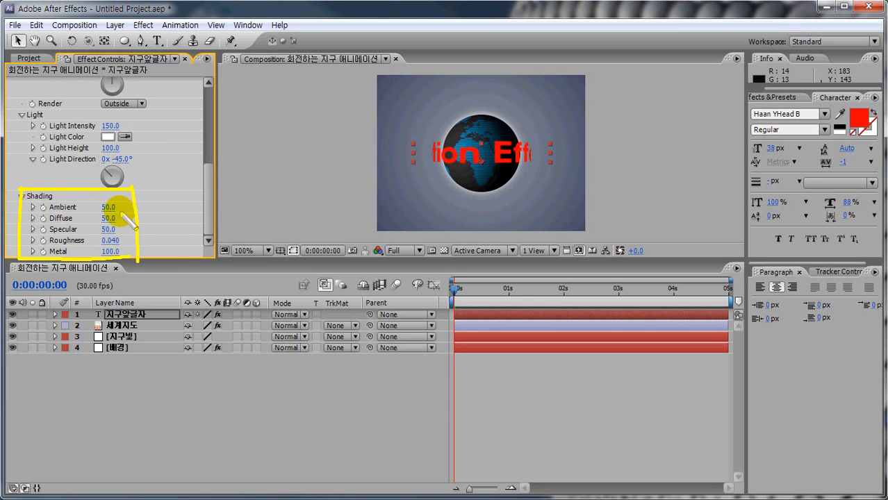
# - Collapse the Shading and Light groups in the 지구앞글자 layer's effect settings and scrub the timeline from the first frame
pyautogui.moveTo(135, 169)
pyautogui.mouseDown()
pyautogui.moveTo(127, 132)
pyautogui.moveTo(135, 172)
pyautogui.moveTo(104, 157)
pyautogui.moveTo(129, 159)
pyautogui.moveTo(132, 200)
pyautogui.mouseUp()
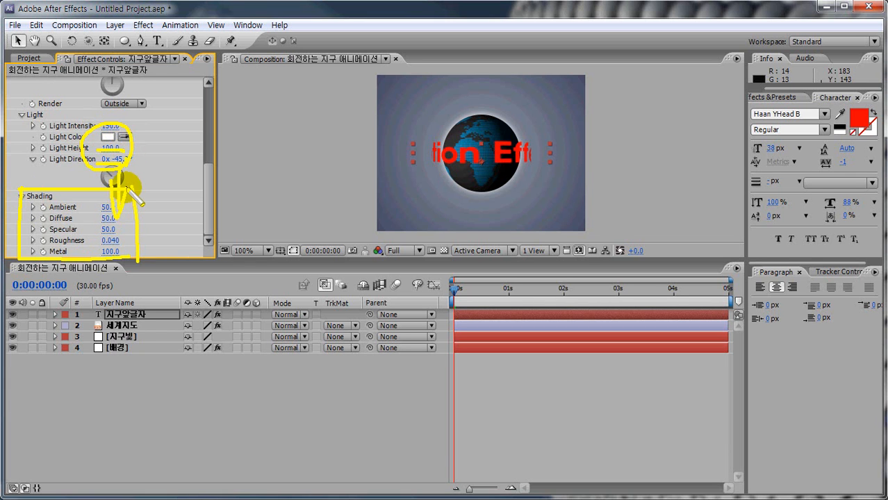
pyautogui.press('Escape')
pyautogui.click(22, 195)
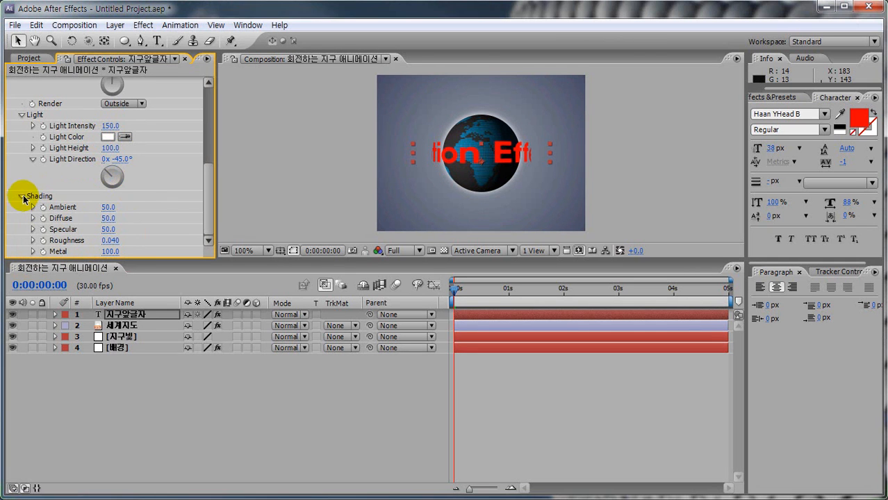
pyautogui.click(22, 169)
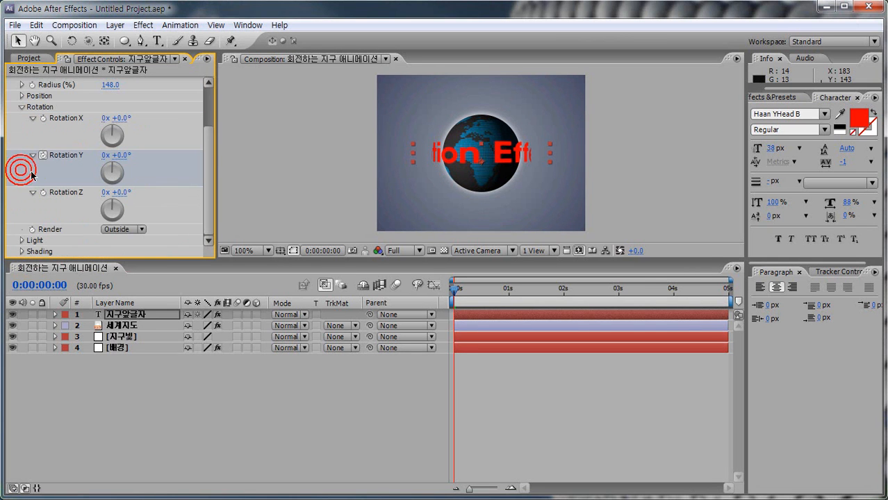
pyautogui.moveTo(453, 292); pyautogui.dragTo(437, 311)
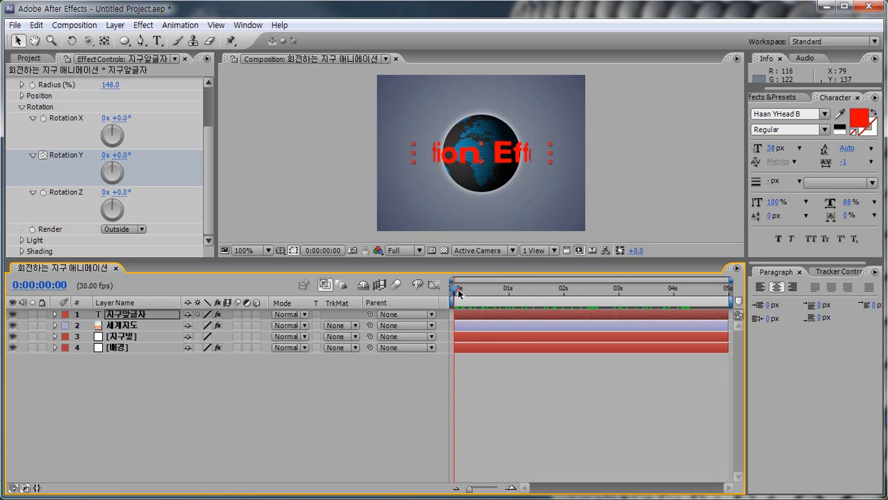
# - Duplicate the 지구앞글자 text layer and rename the copy as 지구뒷글자
pyautogui.click(125, 317)
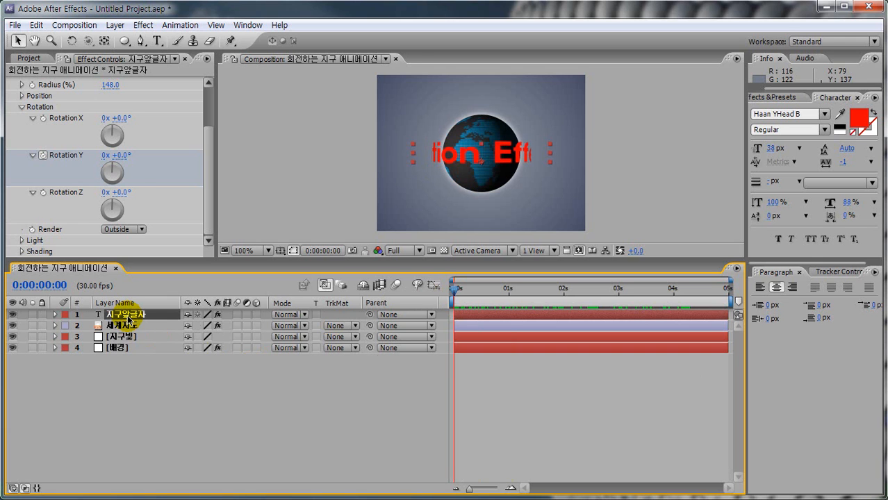
pyautogui.hotkey('ctrl', 'd')
pyautogui.press('Return')
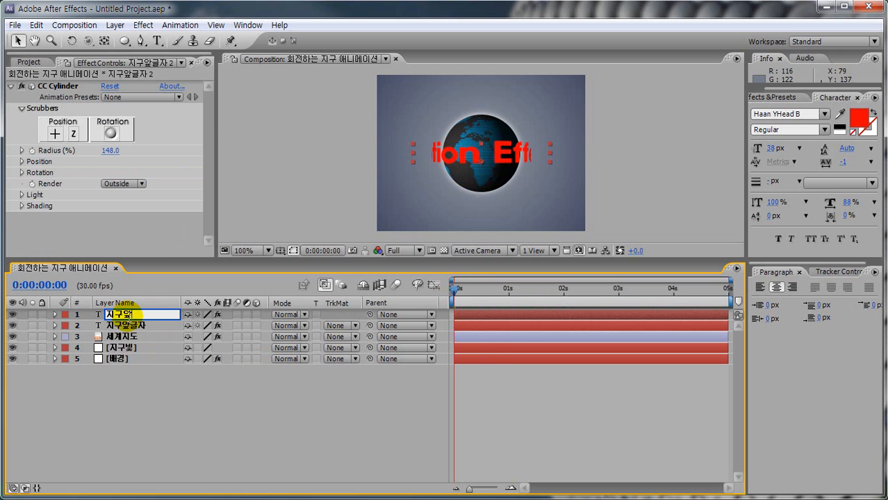
pyautogui.write('지구뒷글자')
pyautogui.press('Return')
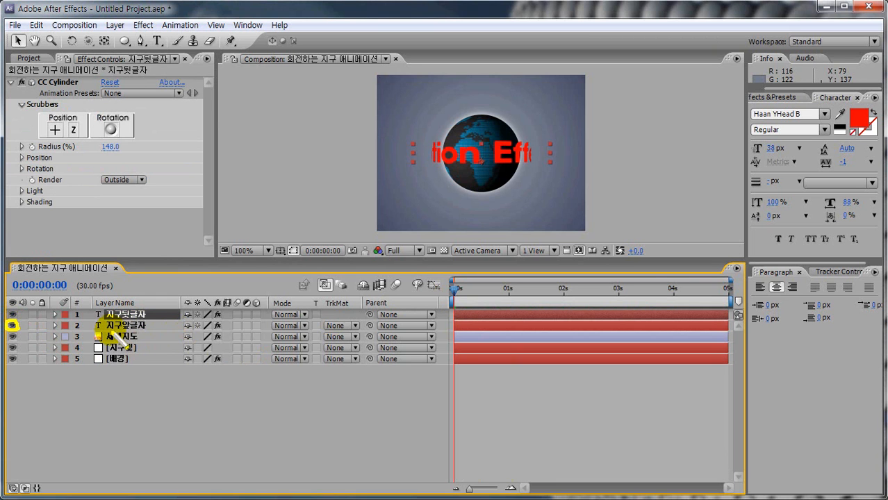
# - Hide the 지구앞글자 layer and set the CC Cylinder Render option of the 지구뒷글자 layer to Inside
pyautogui.click(12, 325)
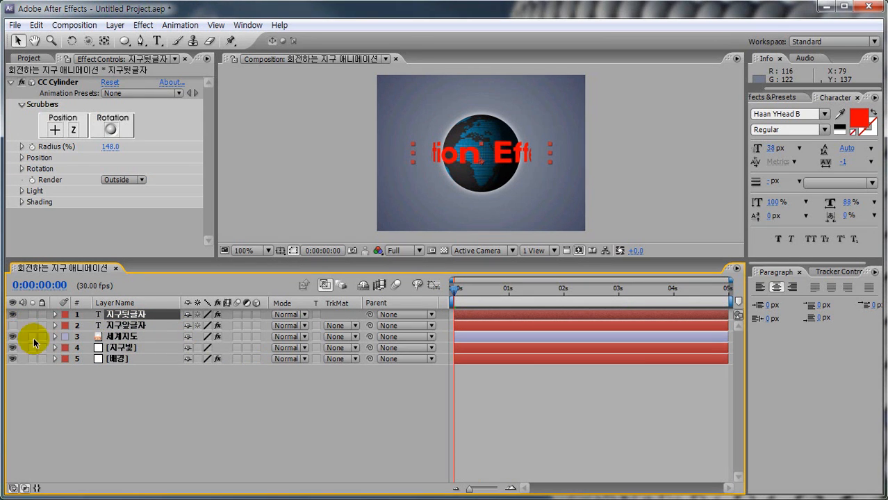
pyautogui.moveTo(105, 319); pyautogui.dragTo(150, 319)
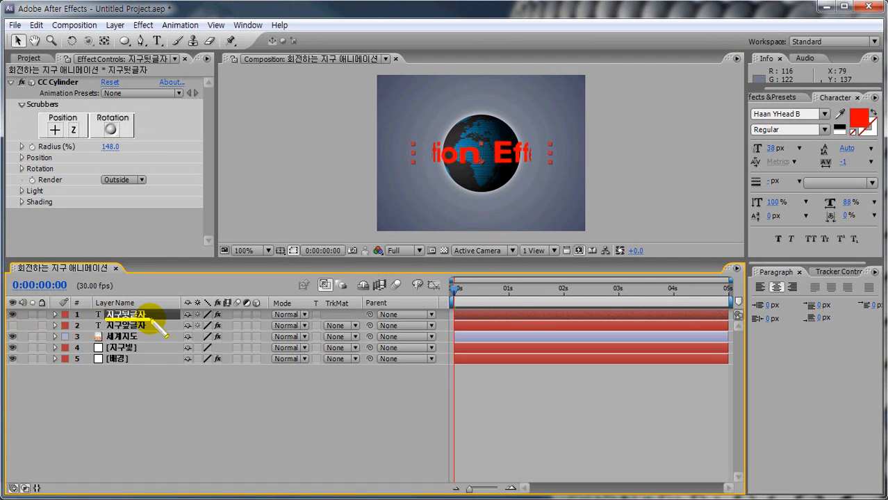
pyautogui.moveTo(28, 185); pyautogui.dragTo(103, 185)
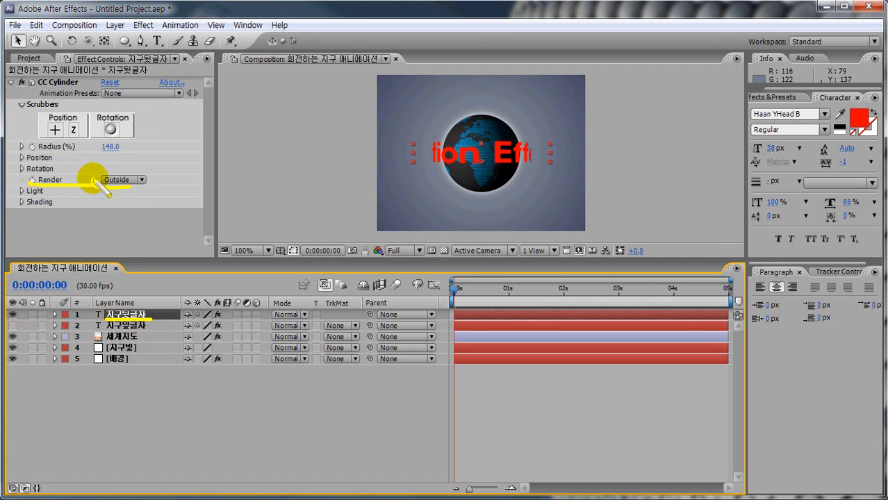
pyautogui.click(139, 179)
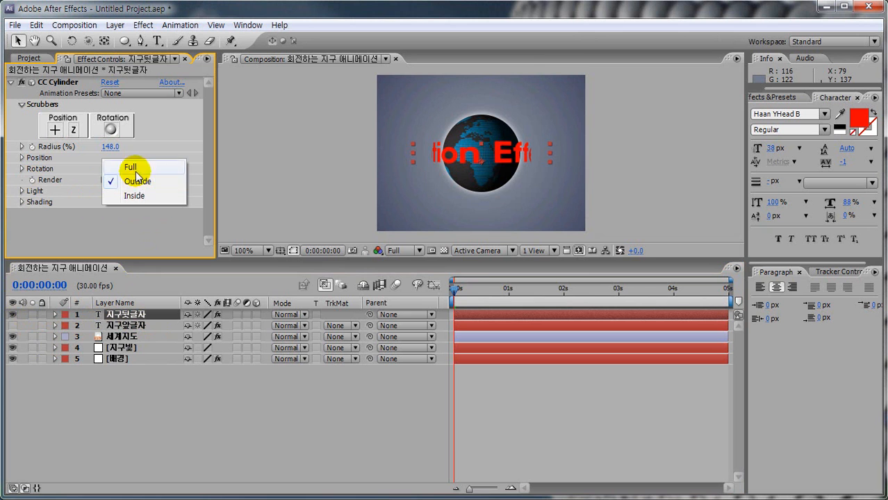
pyautogui.click(132, 195)
# - Move the current time to 0:00:02:14 and examine where the 지구뒷글자 text overlaps the globe
pyautogui.moveTo(448, 306); pyautogui.dragTo(589, 310)
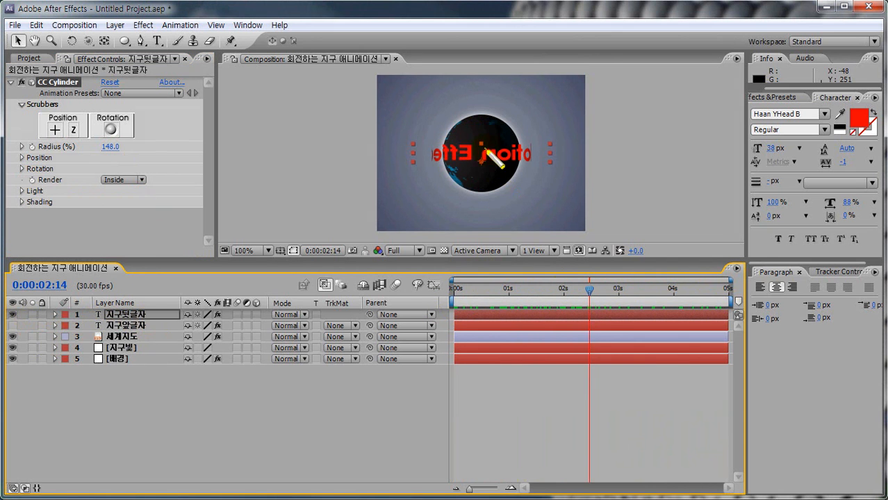
pyautogui.moveTo(519, 143)
pyautogui.mouseDown()
pyautogui.moveTo(518, 168)
pyautogui.moveTo(448, 150)
pyautogui.moveTo(460, 153)
pyautogui.mouseUp()
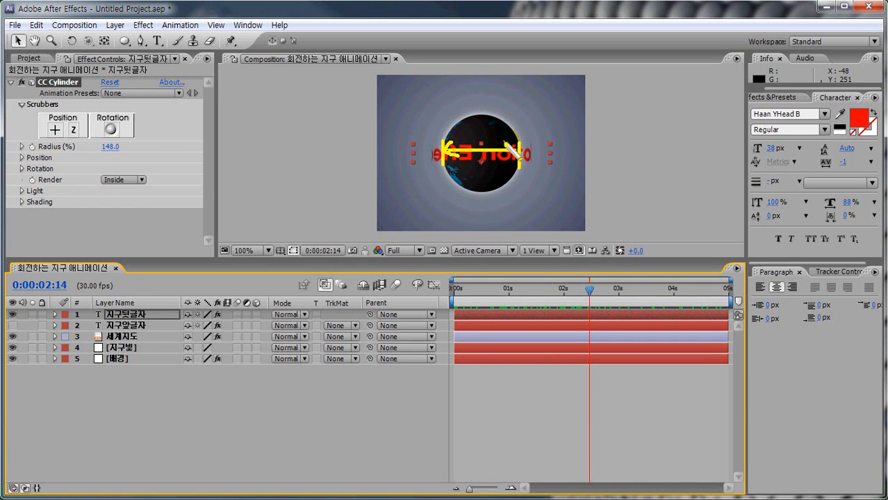
pyautogui.press('Escape')
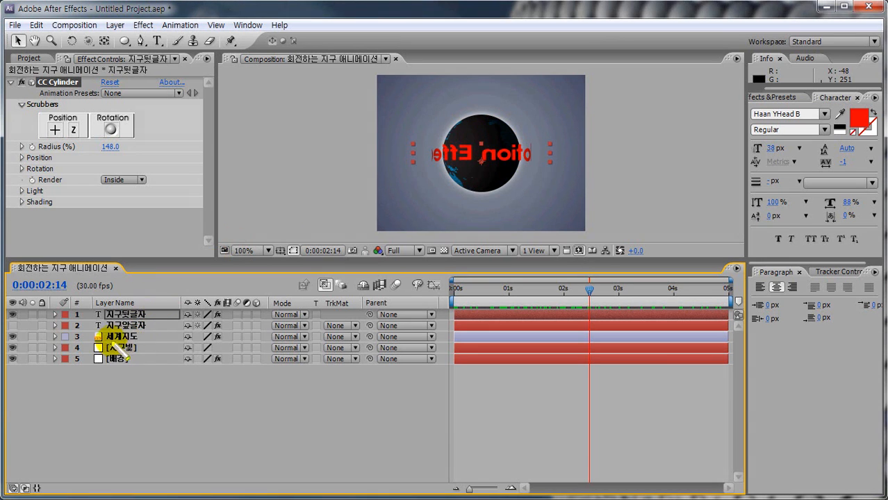
pyautogui.moveTo(97, 321); pyautogui.dragTo(103, 313)
pyautogui.moveTo(489, 139)
pyautogui.mouseDown()
pyautogui.moveTo(472, 182)
pyautogui.moveTo(486, 178)
pyautogui.moveTo(452, 153)
pyautogui.moveTo(502, 210)
pyautogui.mouseUp()
pyautogui.press('Escape')
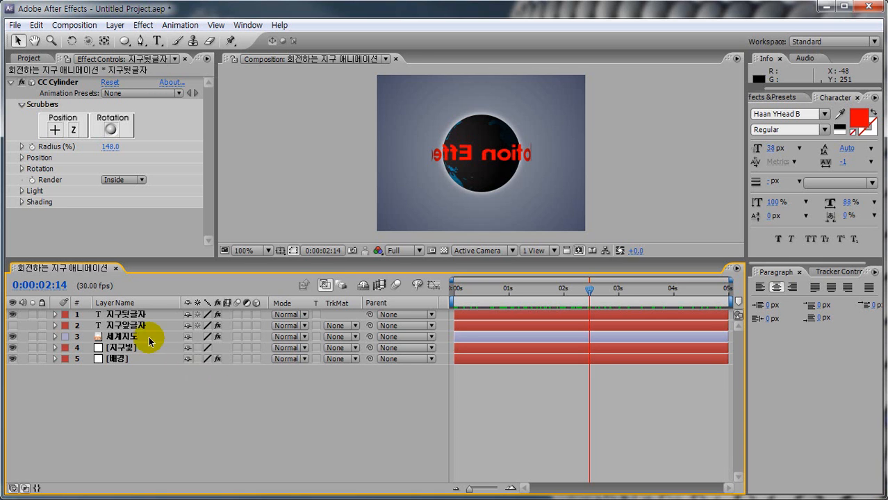
pyautogui.click(122, 317)
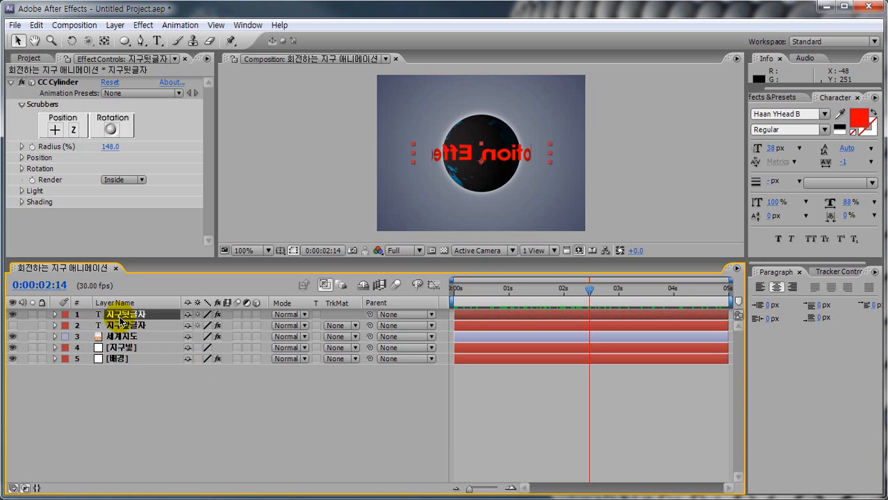
pyautogui.click(115, 25)
pyautogui.click(125, 39)
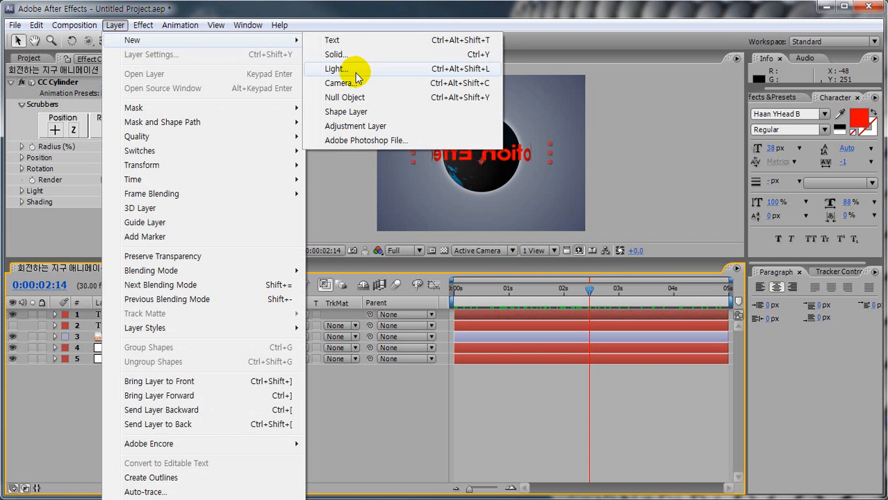
pyautogui.click(323, 409)
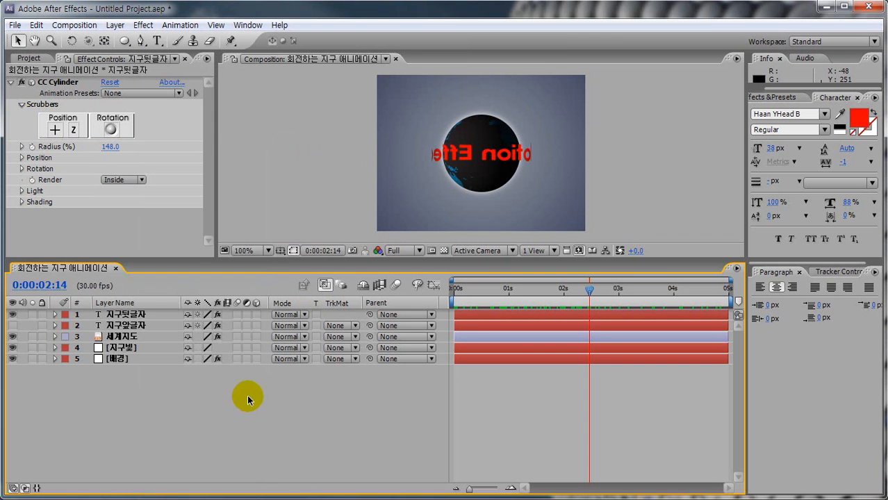
# - Create a white solid layer named 글자매트, 150 by 150 pixels, above the text layers
pyautogui.hotkey('ctrl', 'y')
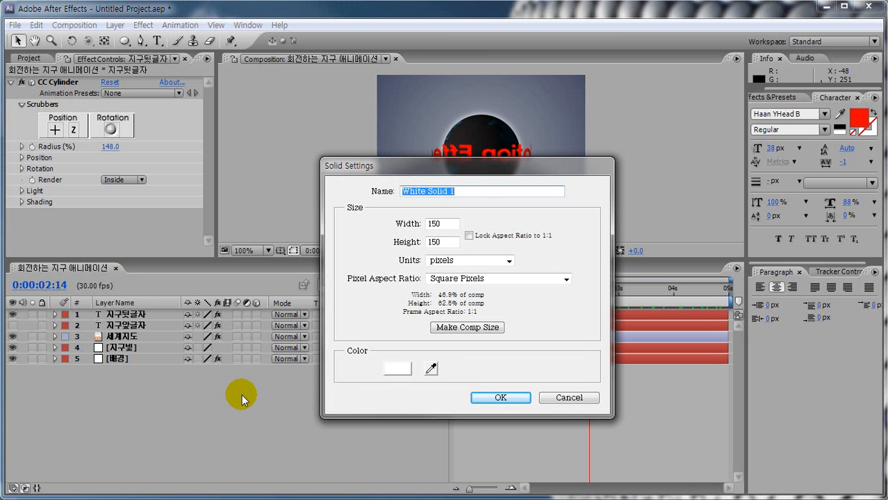
pyautogui.write('글램')
pyautogui.write('트')
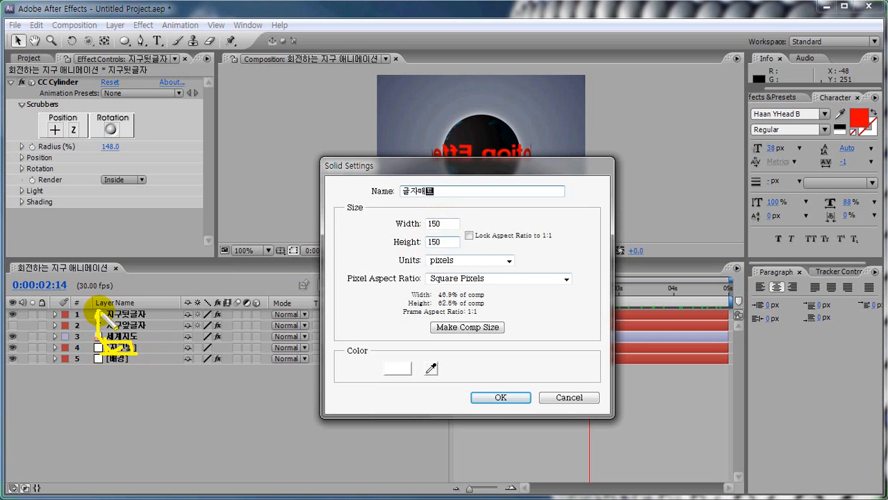
pyautogui.moveTo(395, 198); pyautogui.dragTo(448, 199)
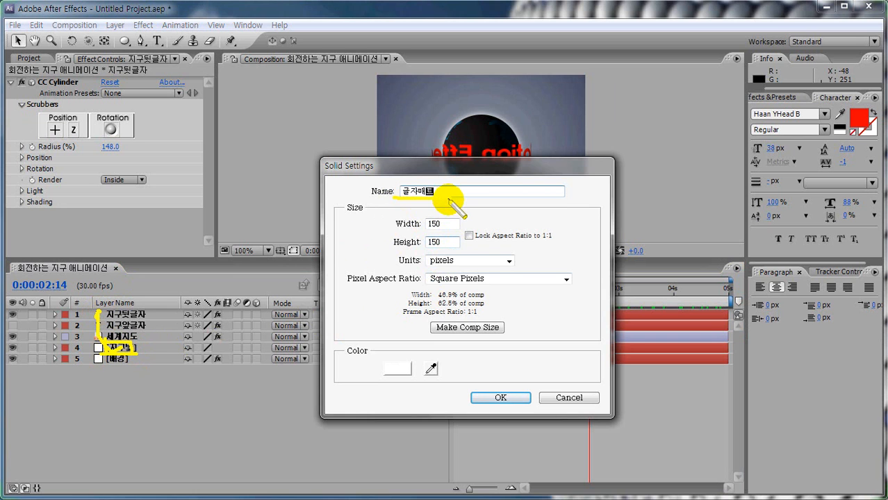
pyautogui.moveTo(392, 197)
pyautogui.mouseDown()
pyautogui.moveTo(458, 205)
pyautogui.moveTo(438, 189)
pyautogui.moveTo(397, 202)
pyautogui.moveTo(418, 243)
pyautogui.moveTo(441, 258)
pyautogui.mouseUp()
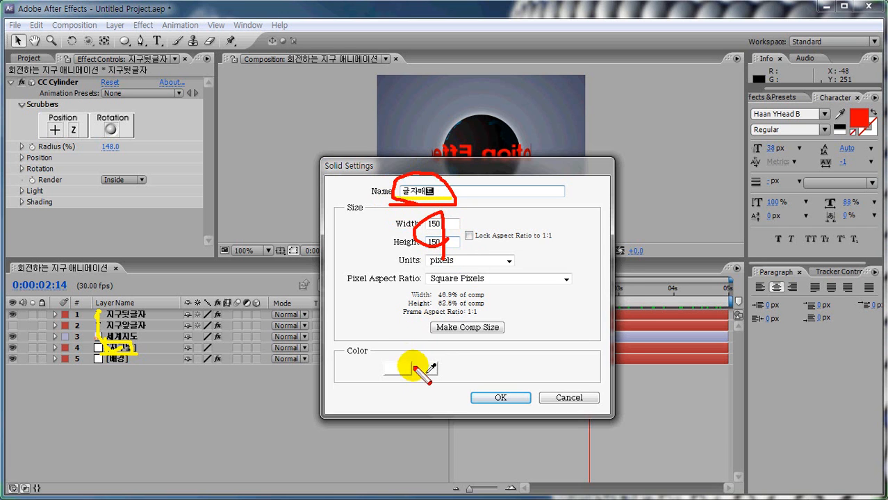
pyautogui.press('Escape')
pyautogui.click(407, 369)
pyautogui.click(479, 397)
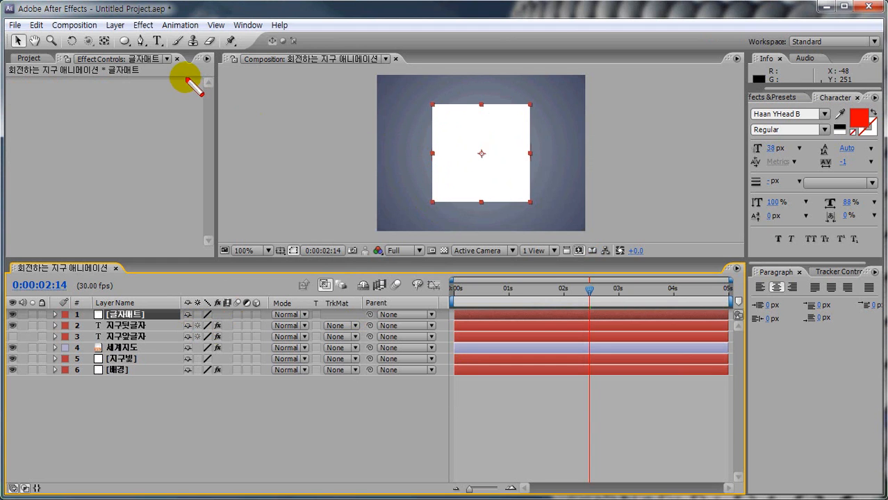
# - Apply the Generate Circle effect to the 글자매트 solid and set its Radius to 60
pyautogui.click(124, 42)
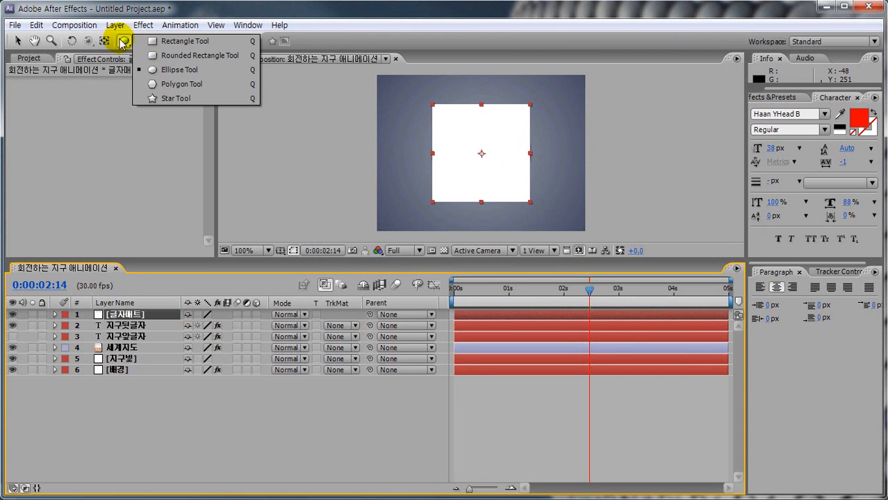
pyautogui.click(141, 26)
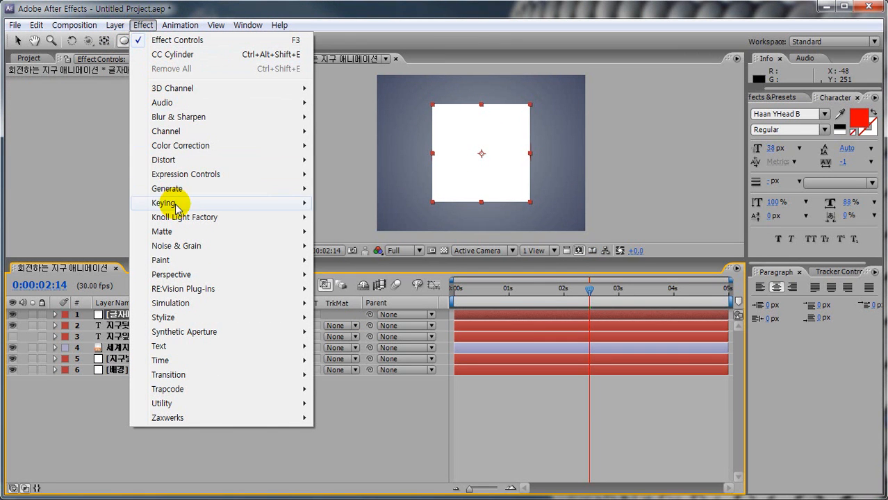
pyautogui.moveTo(225, 191)
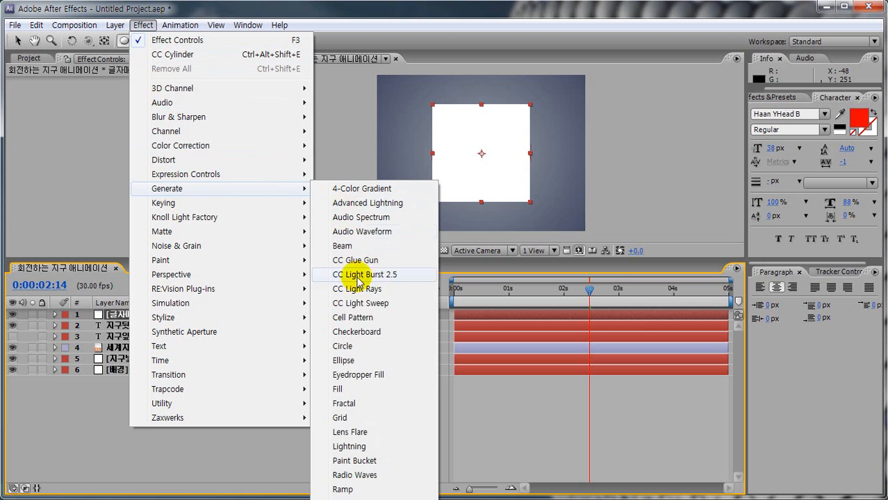
pyautogui.click(342, 346)
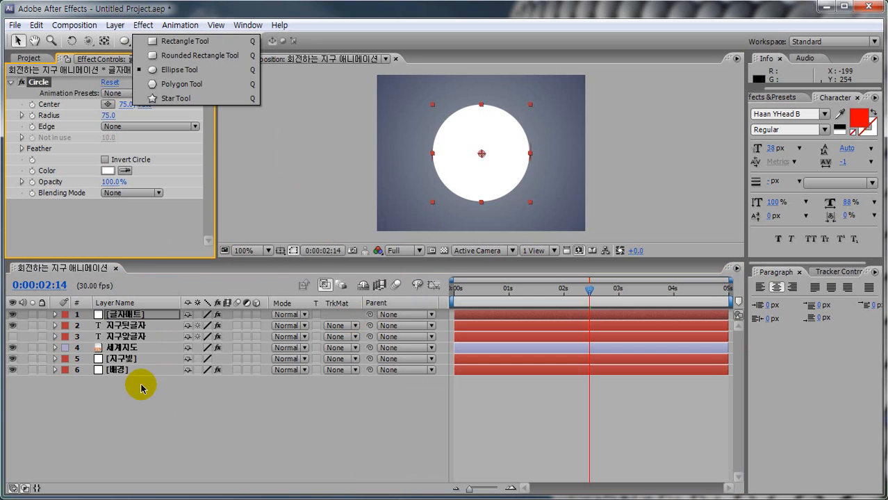
pyautogui.click(127, 414)
pyautogui.click(110, 115)
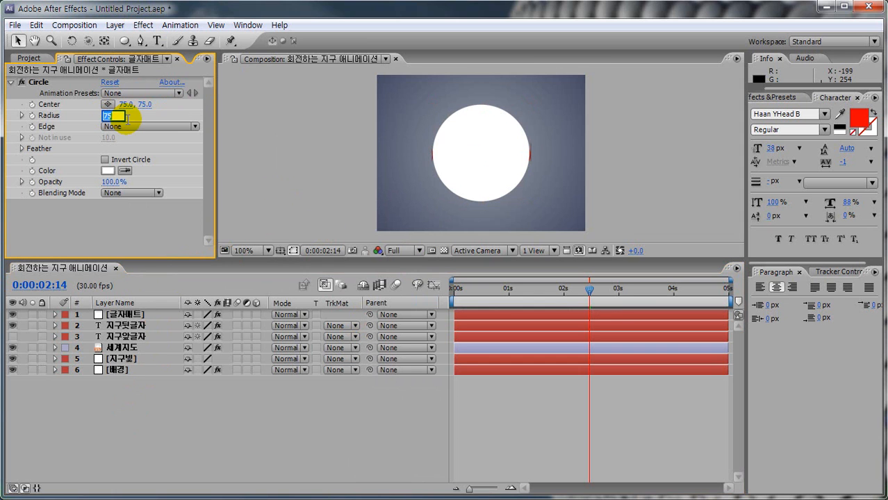
pyautogui.write('60')
pyautogui.press('Return')
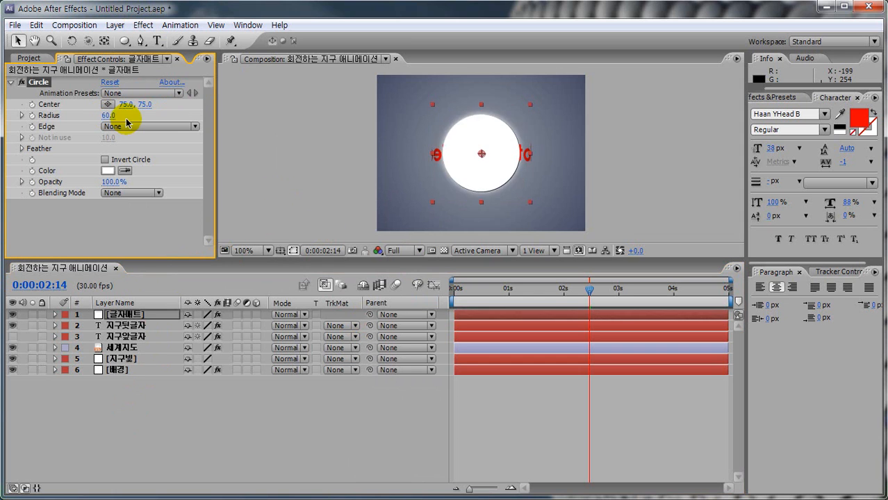
# - Compare the 세계지도 layer's CC Sphere radius with the Circle effect radius of the 글자매트 layer
pyautogui.click(123, 348)
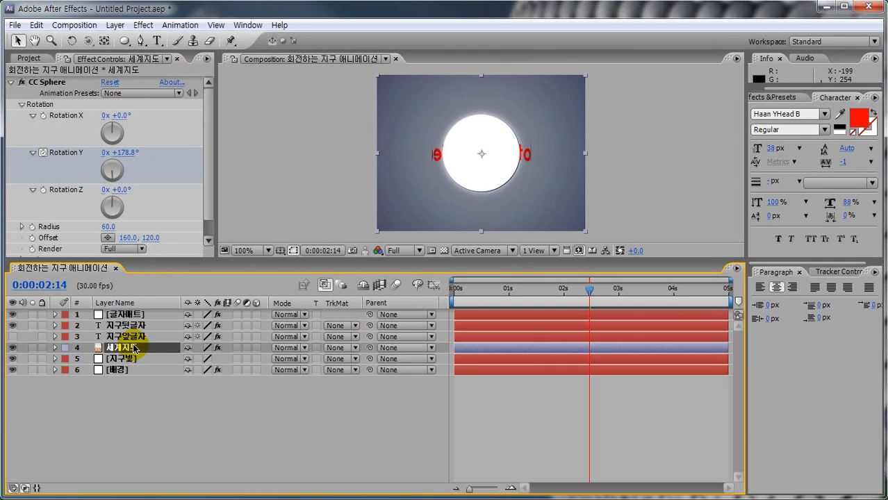
pyautogui.scroll(-1, 210, 149)
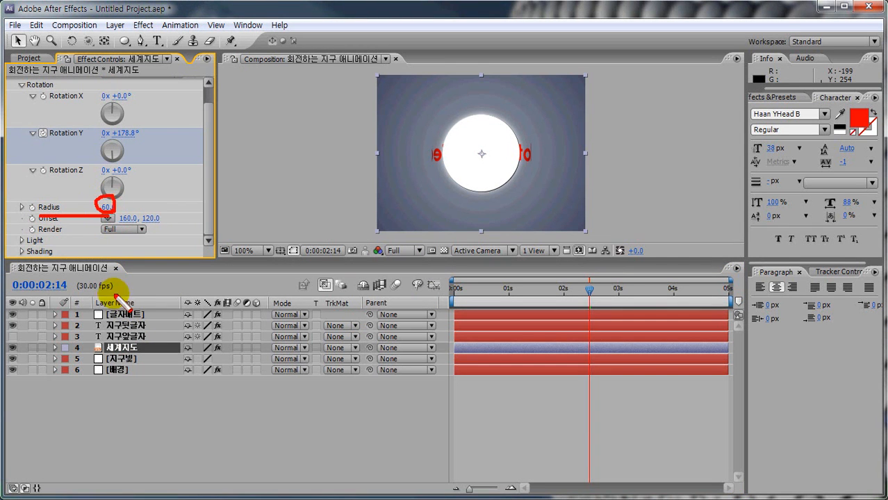
pyautogui.click(130, 316)
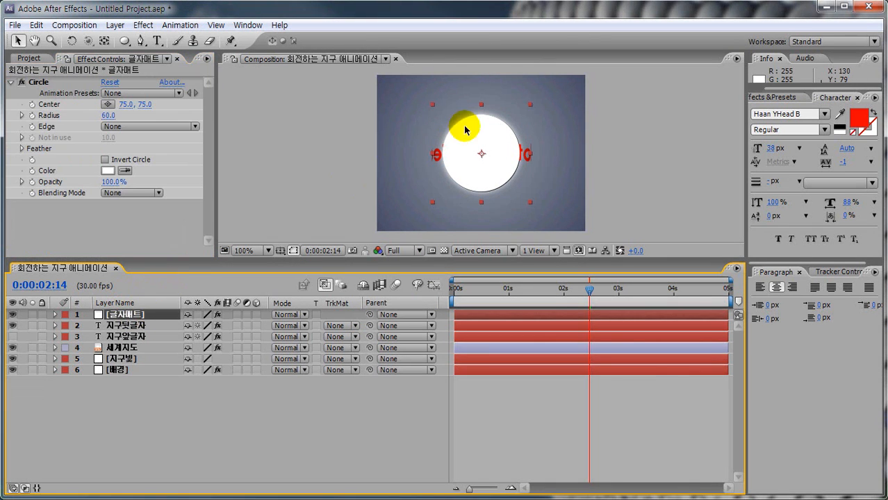
pyautogui.moveTo(432, 106)
pyautogui.mouseDown()
pyautogui.moveTo(533, 107)
pyautogui.moveTo(531, 201)
pyautogui.mouseUp()
pyautogui.moveTo(432, 106)
pyautogui.mouseDown()
pyautogui.moveTo(431, 198)
pyautogui.moveTo(521, 201)
pyautogui.moveTo(458, 186)
pyautogui.moveTo(511, 135)
pyautogui.moveTo(453, 183)
pyautogui.moveTo(511, 129)
pyautogui.moveTo(458, 192)
pyautogui.moveTo(492, 177)
pyautogui.moveTo(476, 174)
pyautogui.mouseUp()
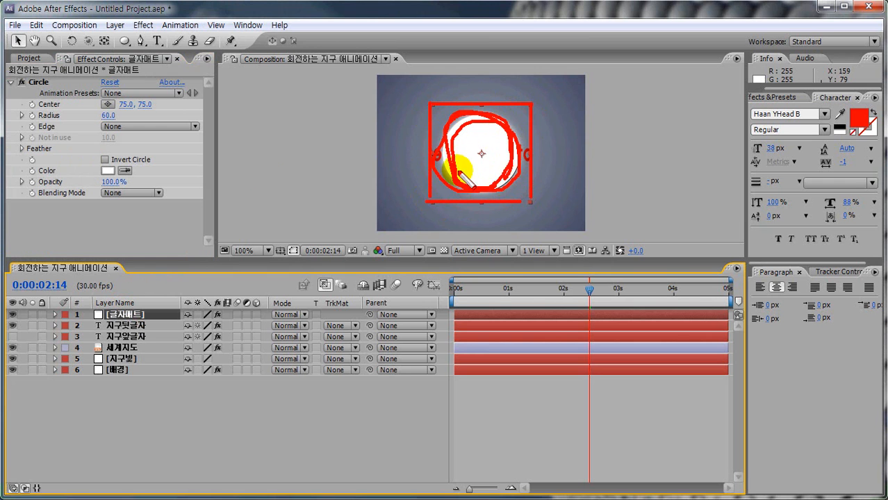
pyautogui.press('Escape')
pyautogui.moveTo(99, 119); pyautogui.dragTo(124, 120)
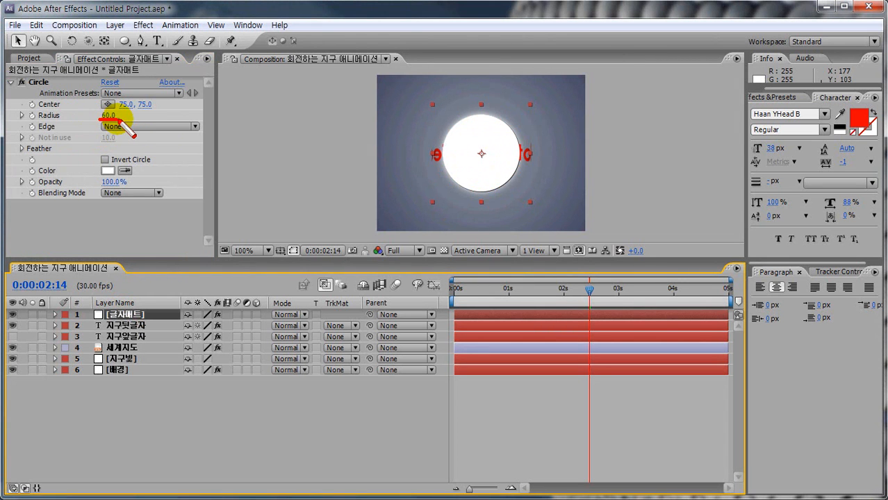
pyautogui.press('Escape')
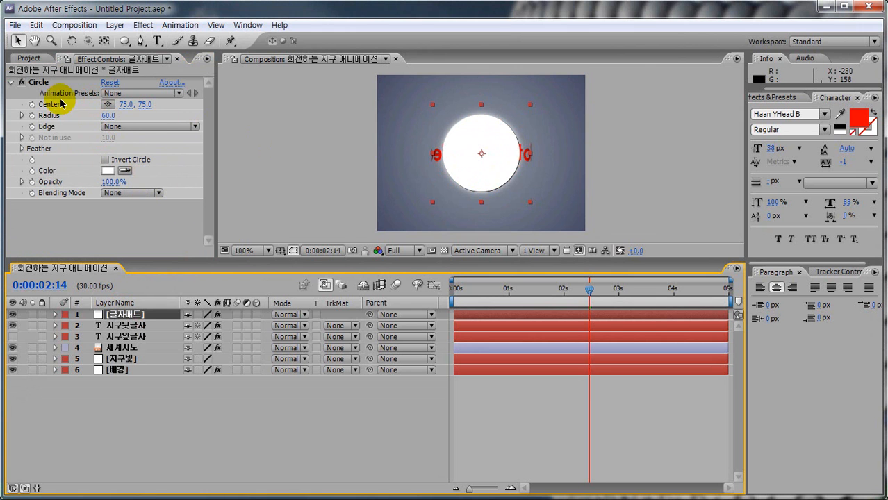
pyautogui.moveTo(28, 80); pyautogui.dragTo(59, 90)
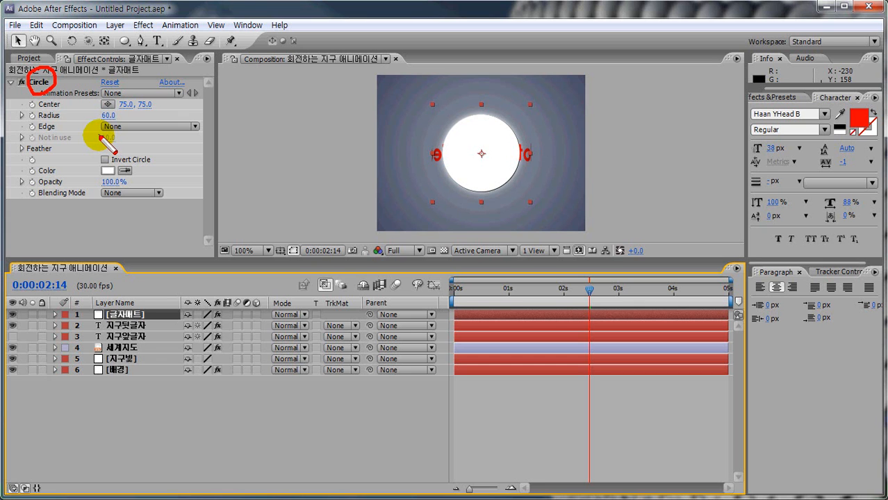
pyautogui.press('Escape')
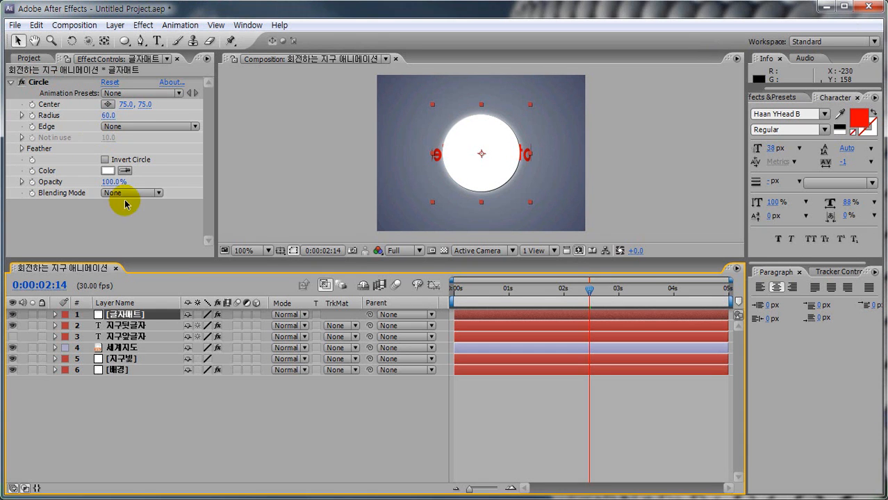
pyautogui.moveTo(99, 318)
pyautogui.mouseDown()
pyautogui.moveTo(153, 318)
pyautogui.moveTo(147, 331)
pyautogui.mouseUp()
pyautogui.press('Escape')
pyautogui.moveTo(110, 326); pyautogui.dragTo(150, 329)
pyautogui.press('Escape')
# - Select the 지구뒷글자 layer and locate its track matte setting
pyautogui.click(142, 326)
pyautogui.moveTo(355, 370)
pyautogui.mouseDown()
pyautogui.moveTo(351, 287)
pyautogui.moveTo(362, 379)
pyautogui.mouseUp()
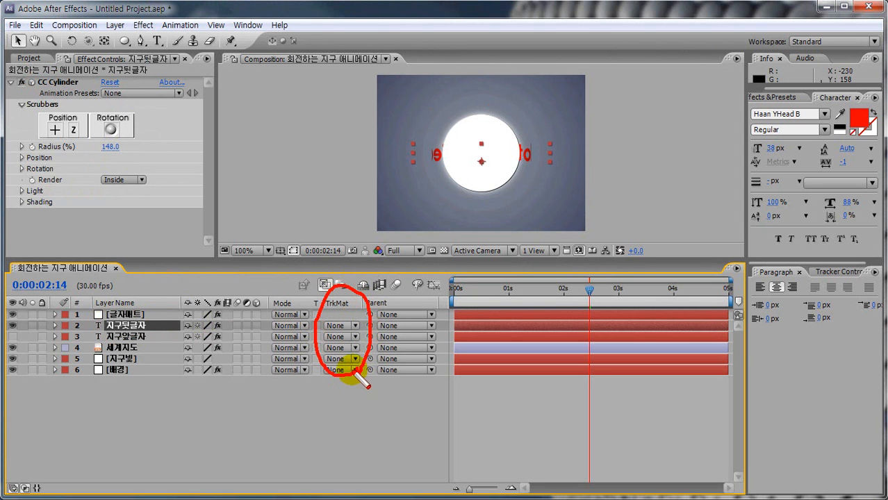
pyautogui.press('Escape')
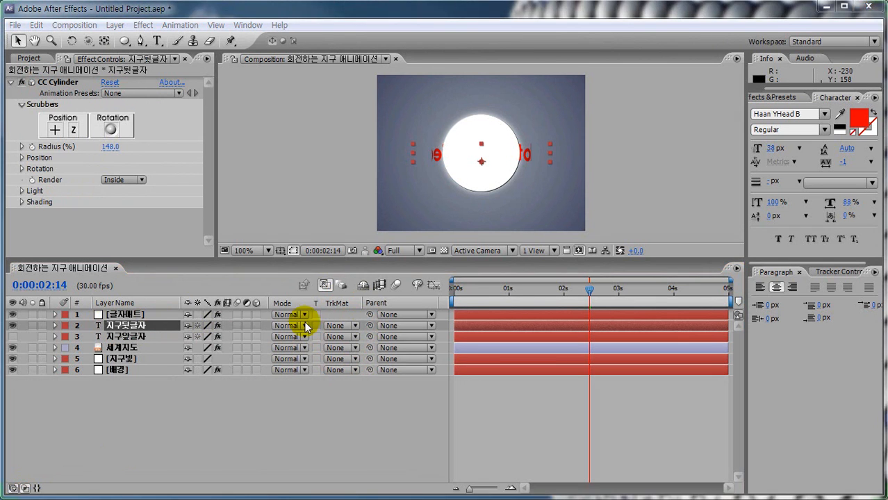
pyautogui.hotkey('ctrl', '2')
pyautogui.moveTo(258, 307); pyautogui.dragTo(385, 307)
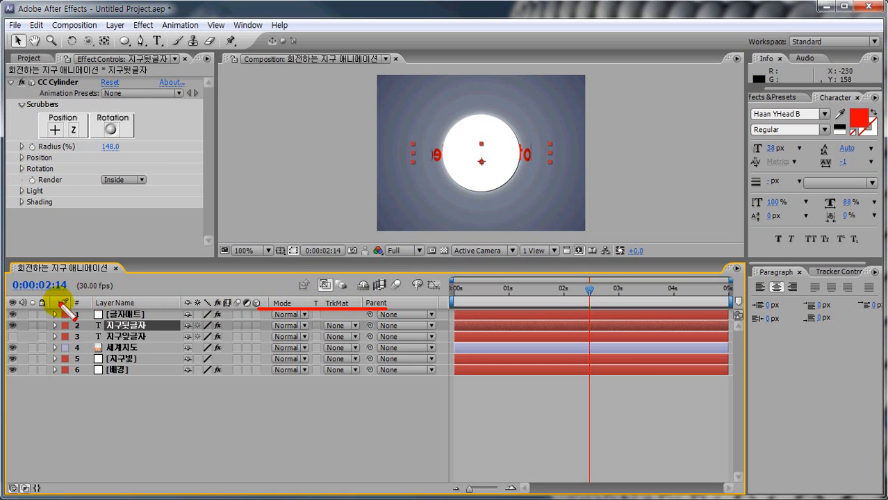
# - Hide the Modes columns in the timeline and show them again
pyautogui.rightClick(307, 303)
pyautogui.moveTo(355, 347)
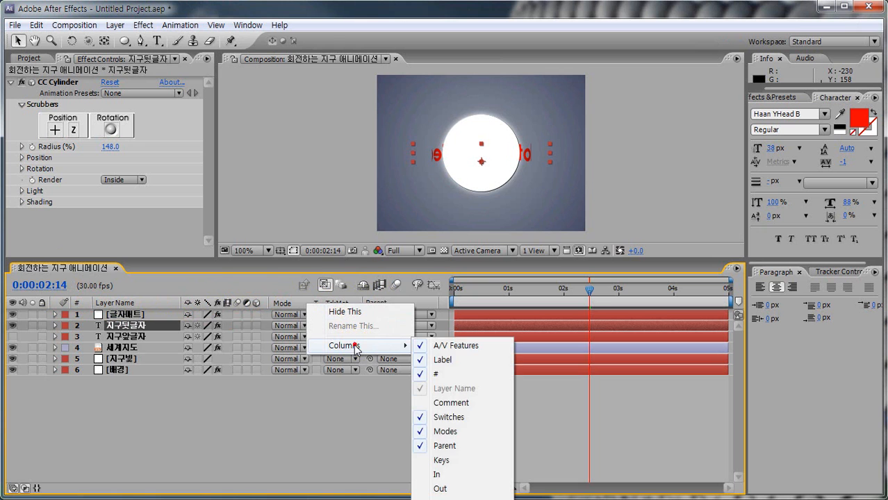
pyautogui.click(445, 432)
pyautogui.rightClick(288, 303)
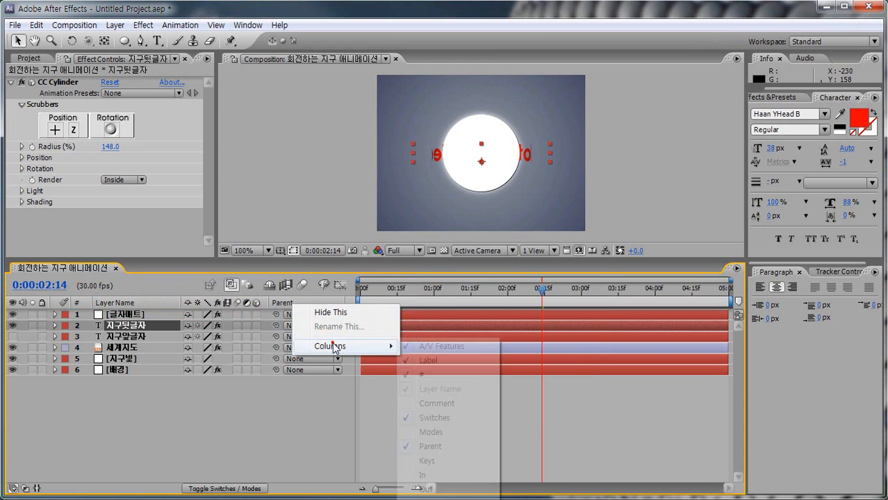
pyautogui.click(437, 430)
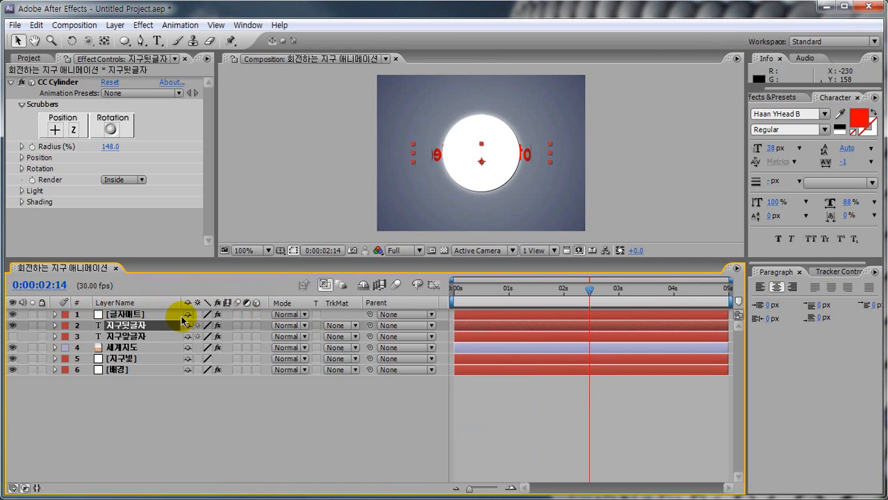
# - Set the 지구뒷글자 layer's track matte to Alpha Matte "[글자매트]"
pyautogui.moveTo(100, 331); pyautogui.dragTo(153, 330)
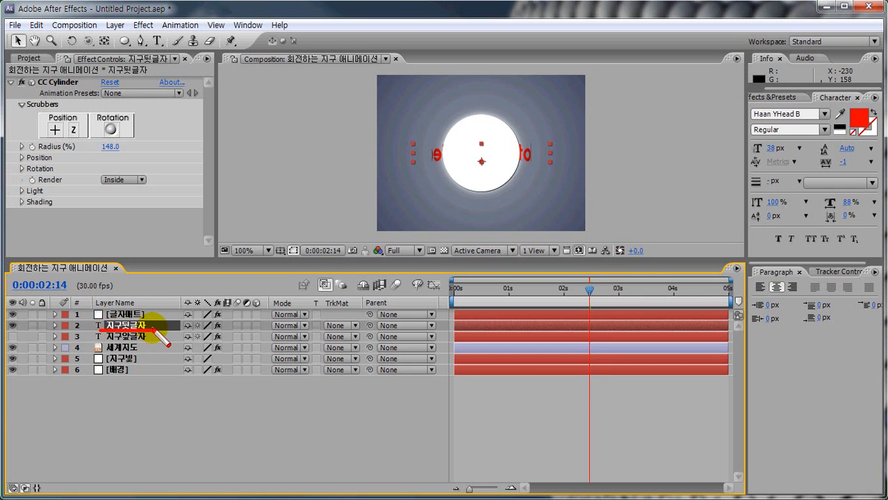
pyautogui.moveTo(352, 324)
pyautogui.mouseDown()
pyautogui.moveTo(305, 322)
pyautogui.moveTo(345, 330)
pyautogui.mouseUp()
pyautogui.press('Escape')
pyautogui.click(354, 330)
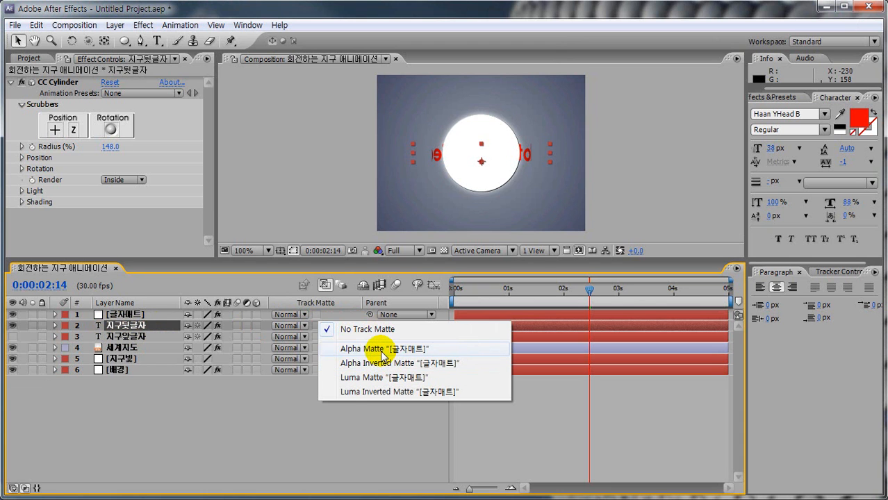
pyautogui.click(382, 349)
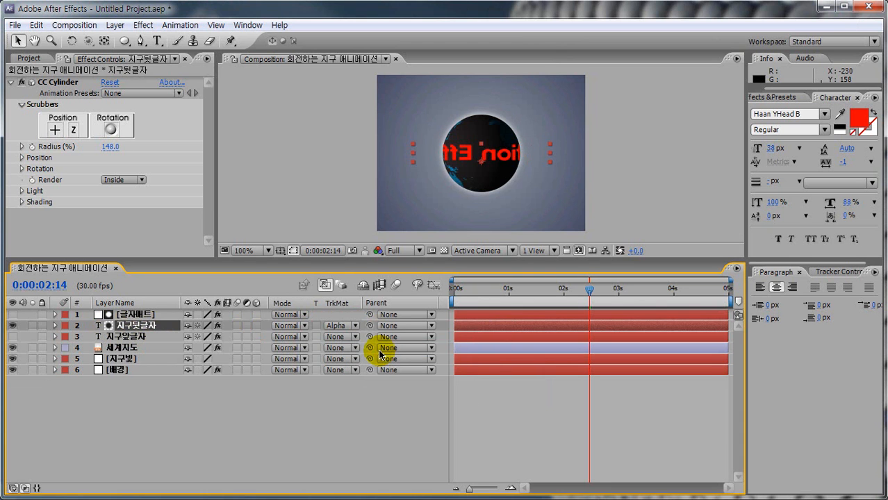
# - Set the 지구뒷글자 layer's track matte to Alpha Inverted Matte "[글자매트]" and return the current time to 0:00:00:00
pyautogui.click(351, 325)
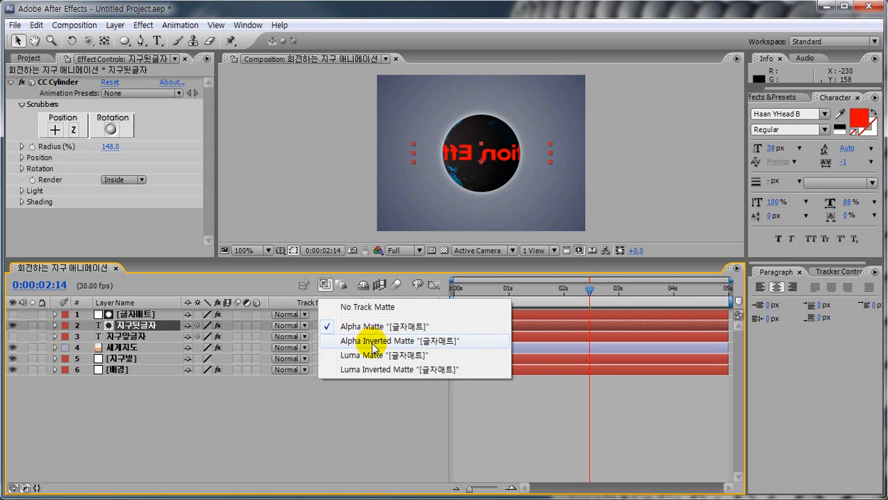
pyautogui.click(373, 342)
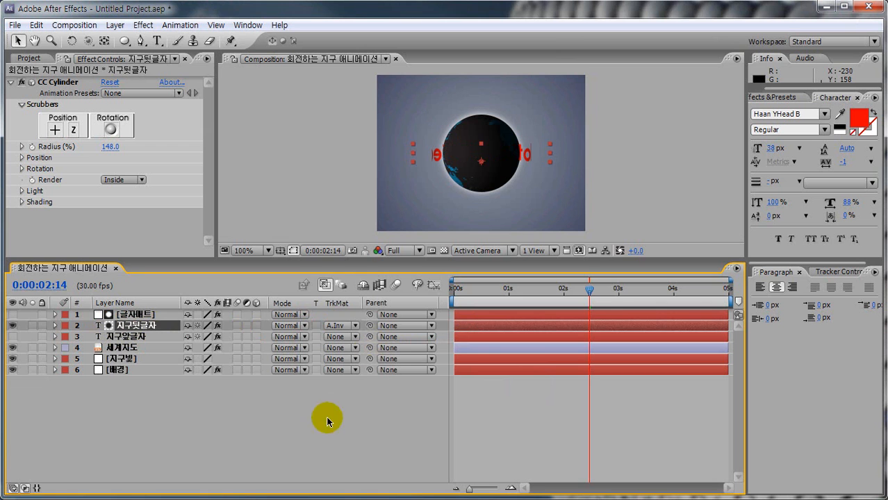
pyautogui.moveTo(590, 291); pyautogui.dragTo(436, 324)
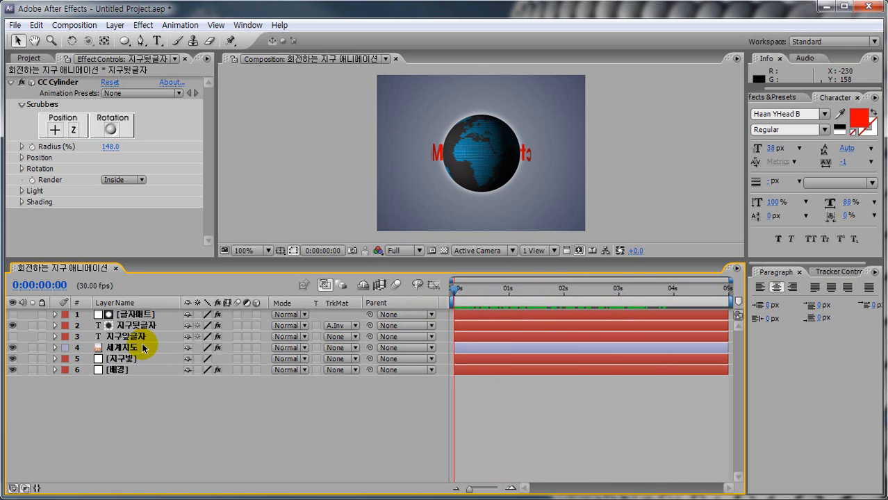
# - Make the 지구앞글자 layer visible and preview the animation with both text layers
pyautogui.click(11, 337)
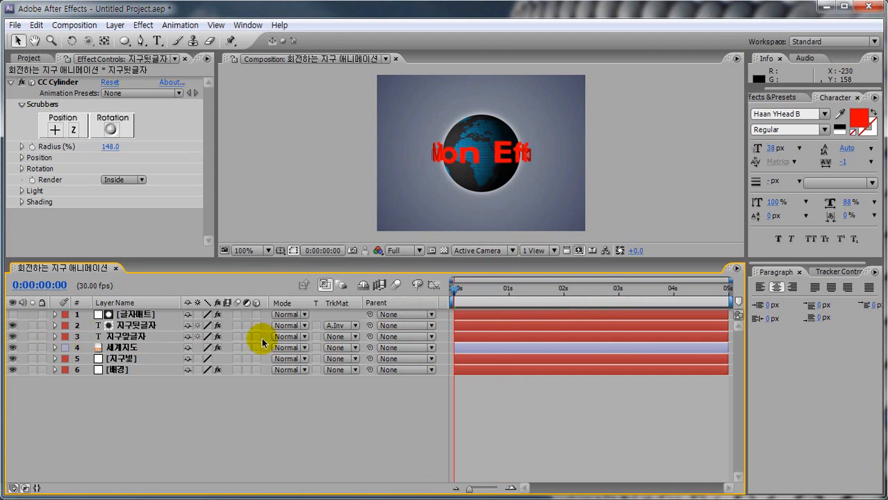
pyautogui.press('space')
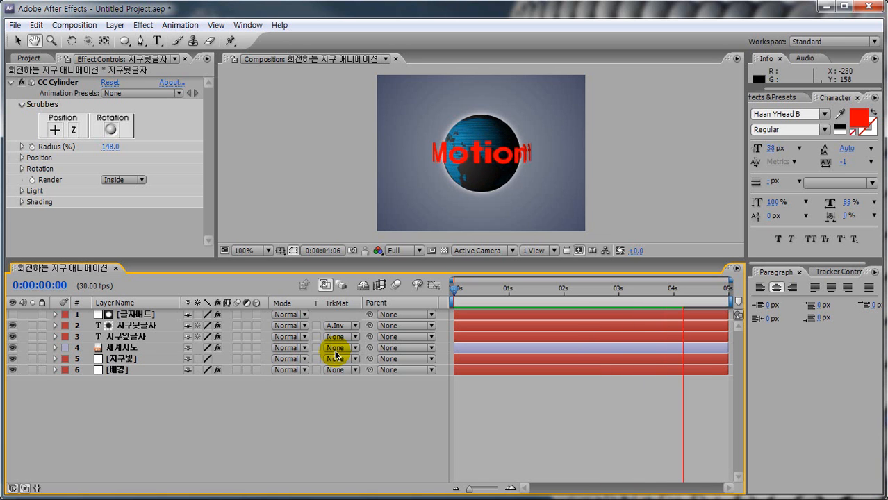
pyautogui.moveTo(95, 341)
pyautogui.mouseDown()
pyautogui.moveTo(149, 341)
pyautogui.moveTo(139, 312)
pyautogui.moveTo(144, 332)
pyautogui.moveTo(102, 306)
pyautogui.mouseUp()
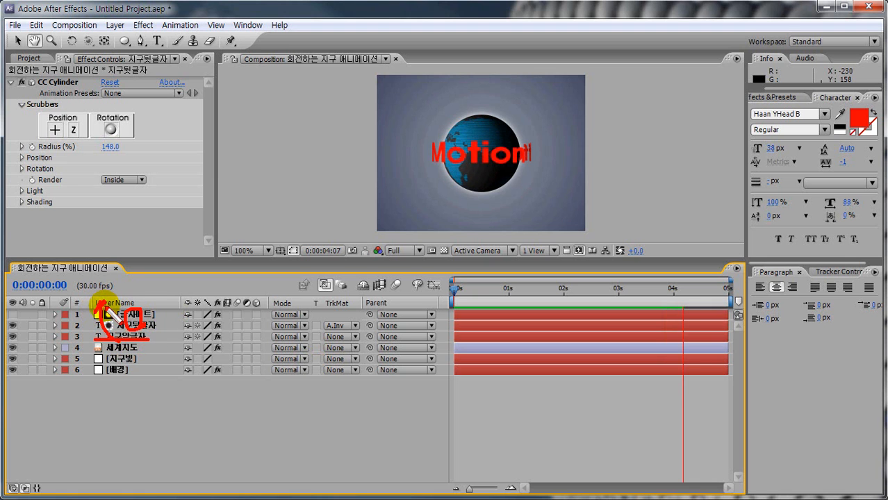
pyautogui.press('Escape')
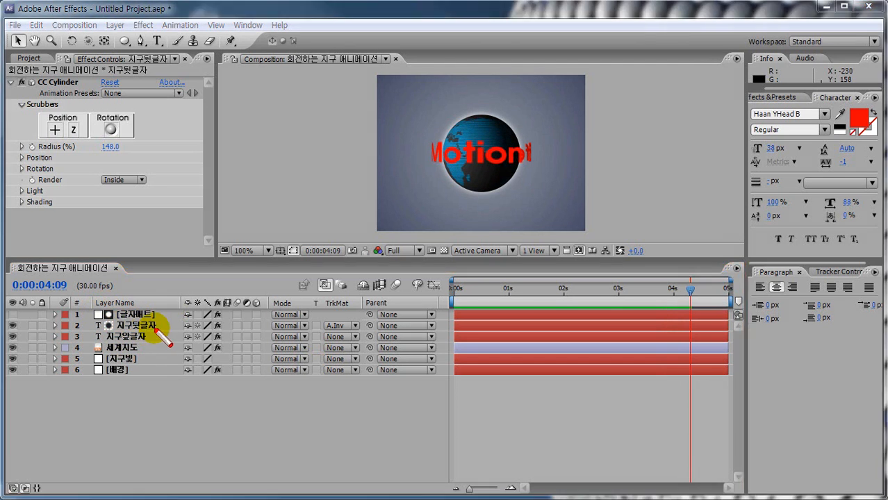
pyautogui.moveTo(158, 325)
pyautogui.mouseDown()
pyautogui.moveTo(149, 313)
pyautogui.moveTo(155, 323)
pyautogui.mouseUp()
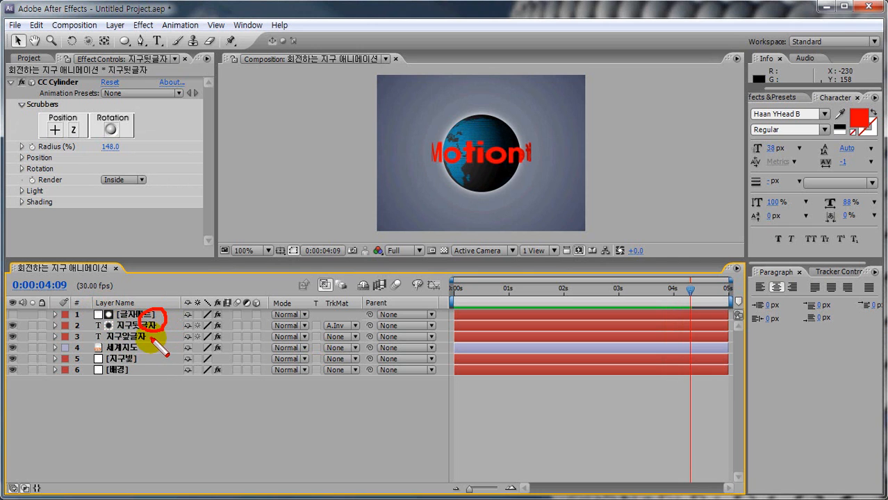
pyautogui.press('Escape')
# - Check the text overlap at 0:00:00:27 and move the 지구앞글자 layer to the top of the stack, above 글자매트
pyautogui.moveTo(459, 290); pyautogui.dragTo(507, 294)
pyautogui.moveTo(443, 174)
pyautogui.mouseDown()
pyautogui.moveTo(454, 157)
pyautogui.moveTo(441, 174)
pyautogui.mouseUp()
pyautogui.press('Escape')
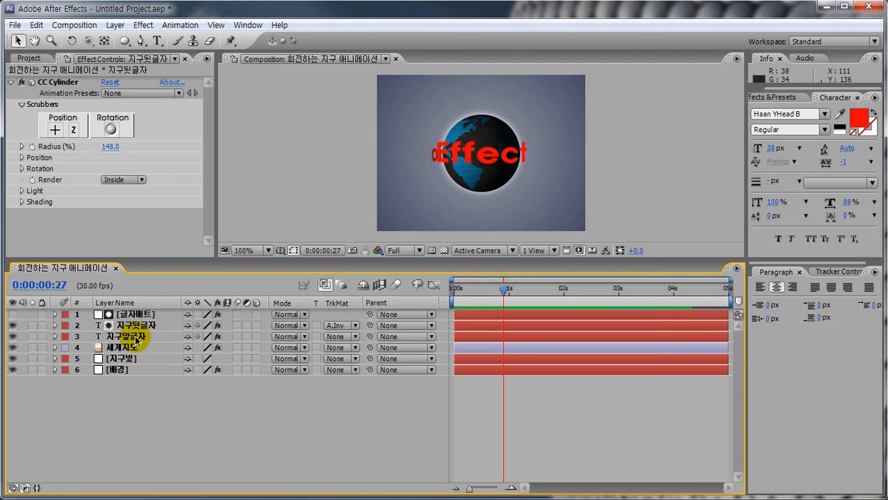
pyautogui.click(136, 340)
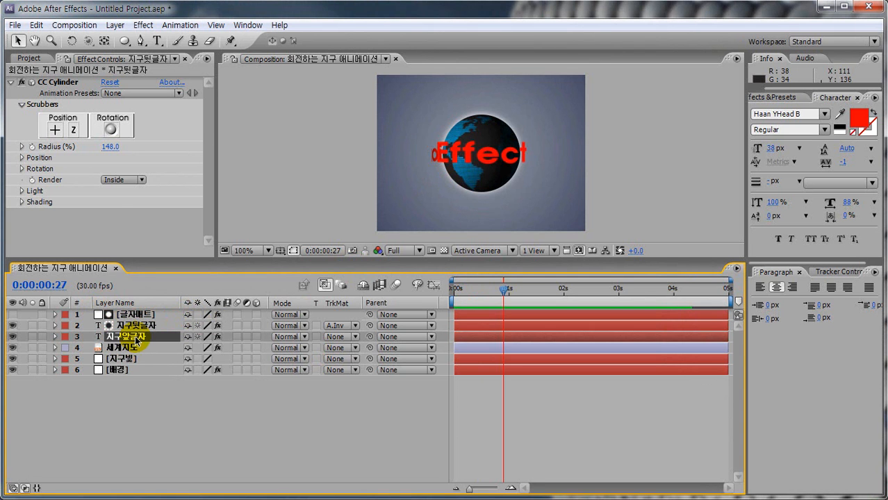
pyautogui.moveTo(137, 340); pyautogui.dragTo(142, 312)
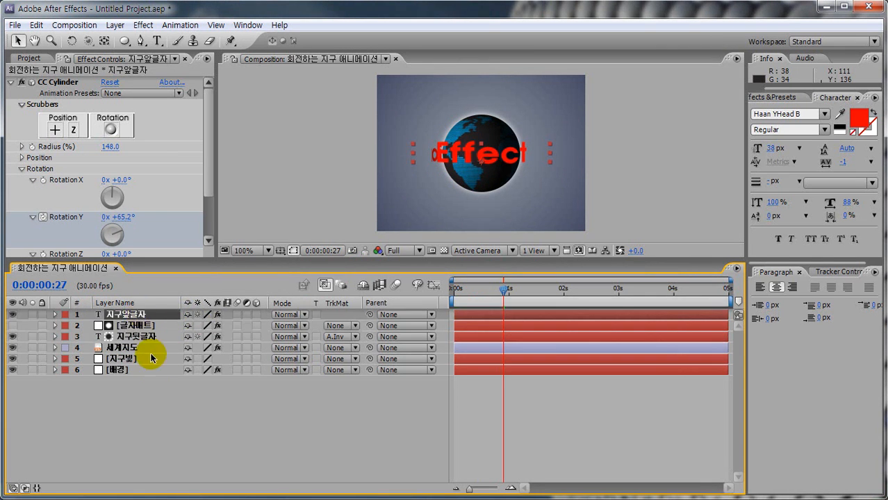
pyautogui.click(153, 392)
# - Preview the animation from 0:00:00:00 and check the 글자매트 and 지구뒷글자 matte pair in the layer stack
pyautogui.moveTo(503, 291); pyautogui.dragTo(361, 298)
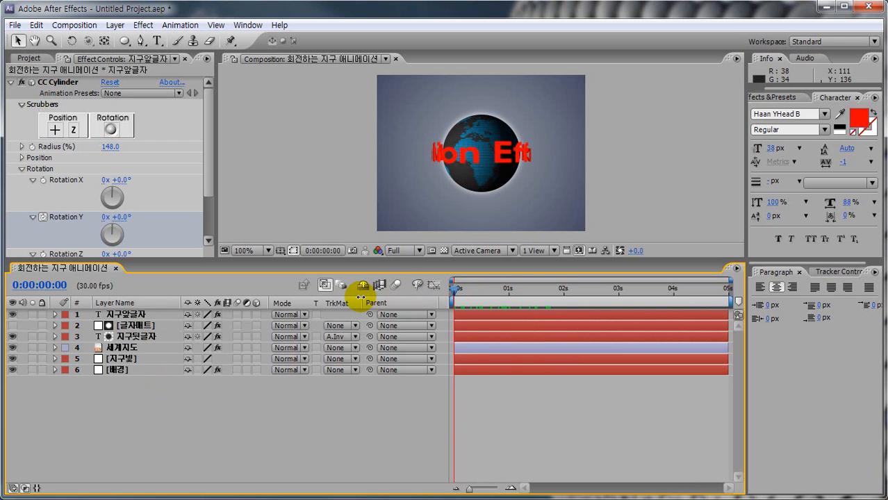
pyautogui.press('space')
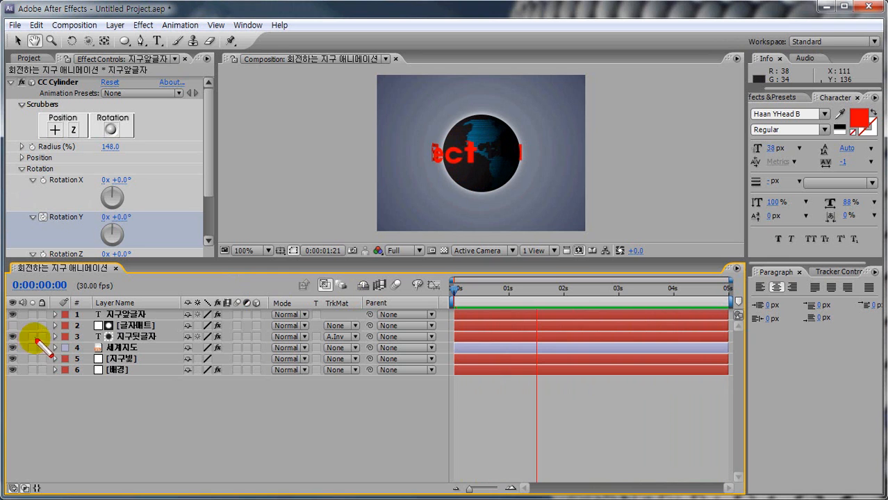
pyautogui.moveTo(9, 321); pyautogui.dragTo(427, 321)
pyautogui.moveTo(8, 341); pyautogui.dragTo(441, 341)
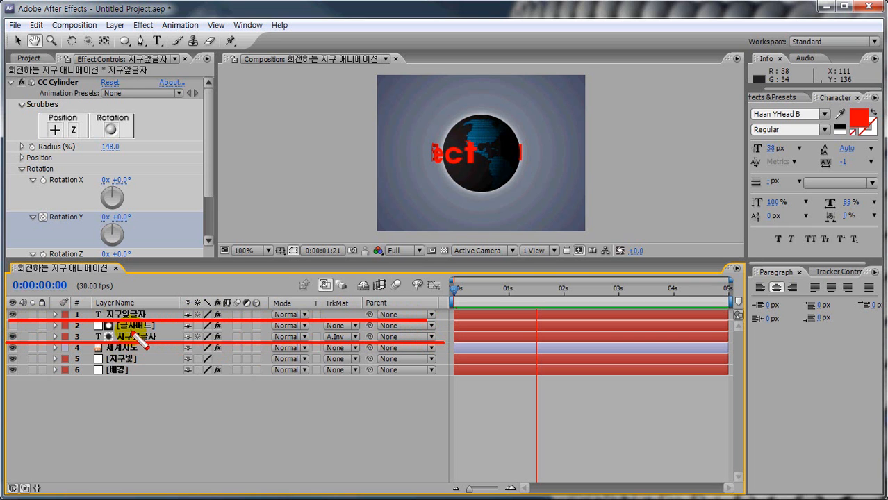
pyautogui.moveTo(19, 331)
pyautogui.mouseDown()
pyautogui.moveTo(9, 323)
pyautogui.moveTo(24, 328)
pyautogui.mouseUp()
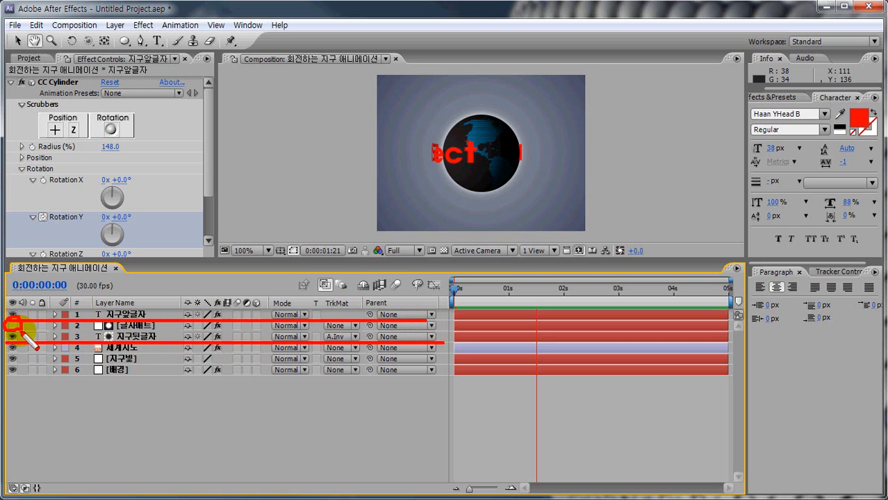
pyautogui.press('Escape')
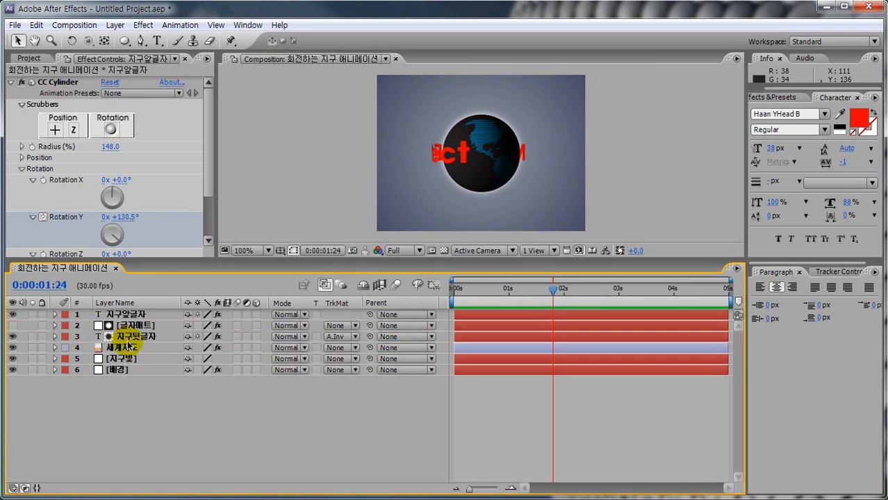
# - Turn the 글자매트 layer's visibility on and off again, leaving all layers deselected
pyautogui.click(138, 336)
pyautogui.click(13, 325)
pyautogui.click(13, 325)
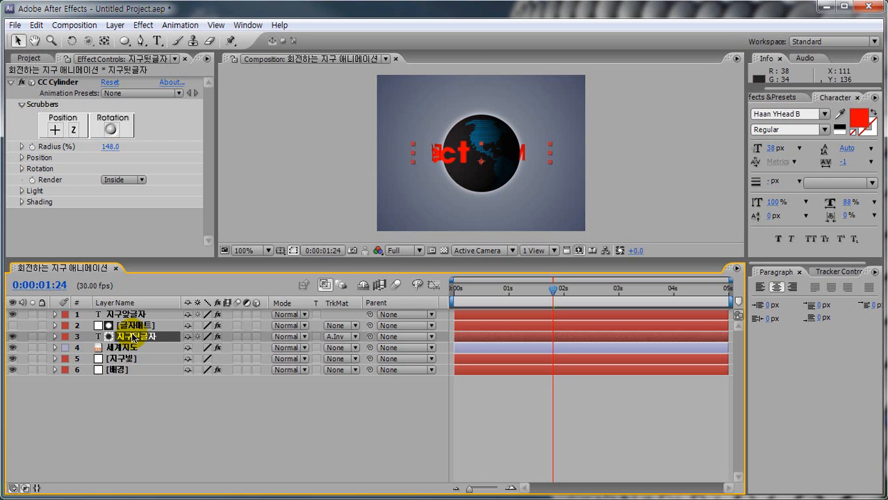
pyautogui.click(144, 420)
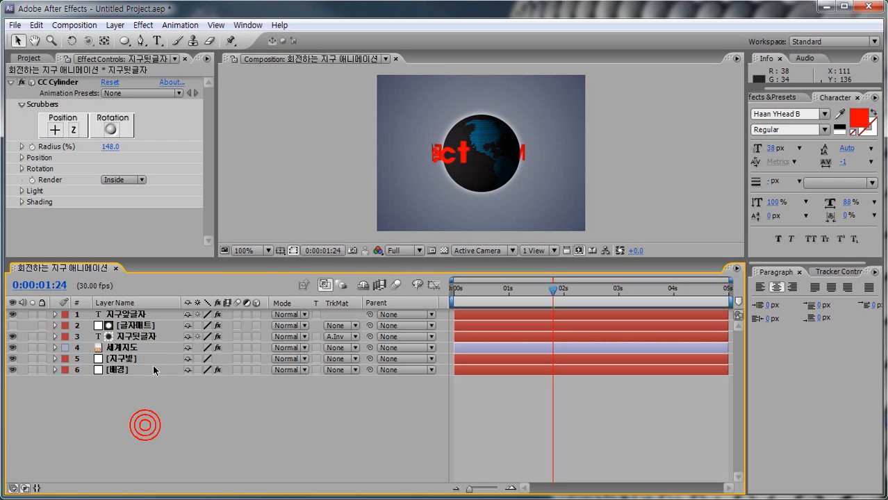
pyautogui.click(170, 417)
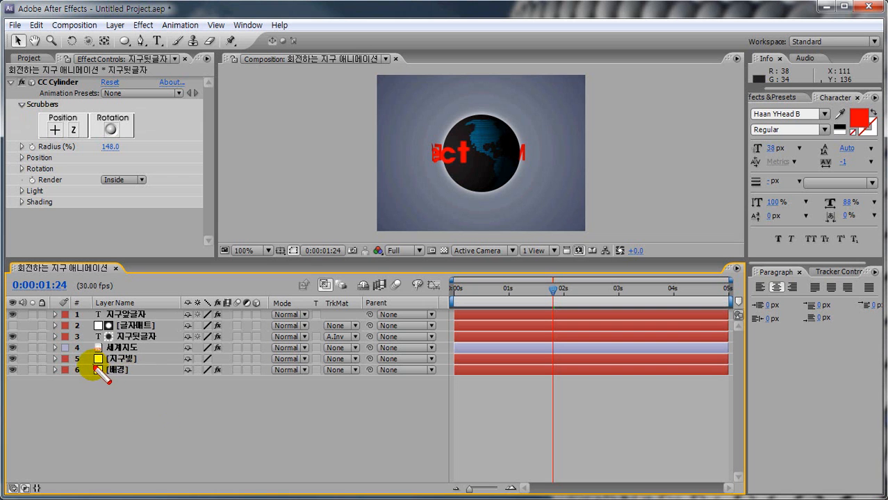
pyautogui.moveTo(90, 364); pyautogui.dragTo(150, 364)
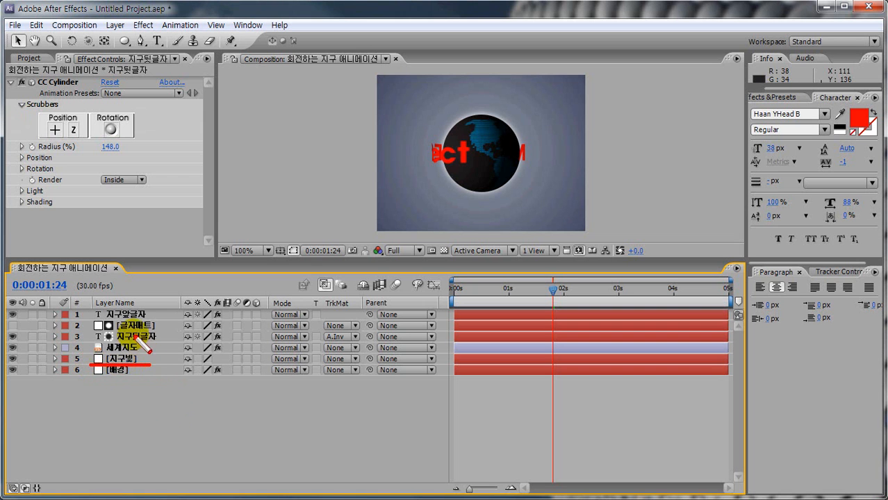
pyautogui.moveTo(84, 327); pyautogui.dragTo(161, 326)
pyautogui.moveTo(95, 325)
pyautogui.mouseDown()
pyautogui.moveTo(83, 340)
pyautogui.moveTo(99, 364)
pyautogui.mouseUp()
pyautogui.moveTo(90, 328)
pyautogui.mouseDown()
pyautogui.moveTo(83, 357)
pyautogui.moveTo(84, 327)
pyautogui.moveTo(94, 368)
pyautogui.mouseUp()
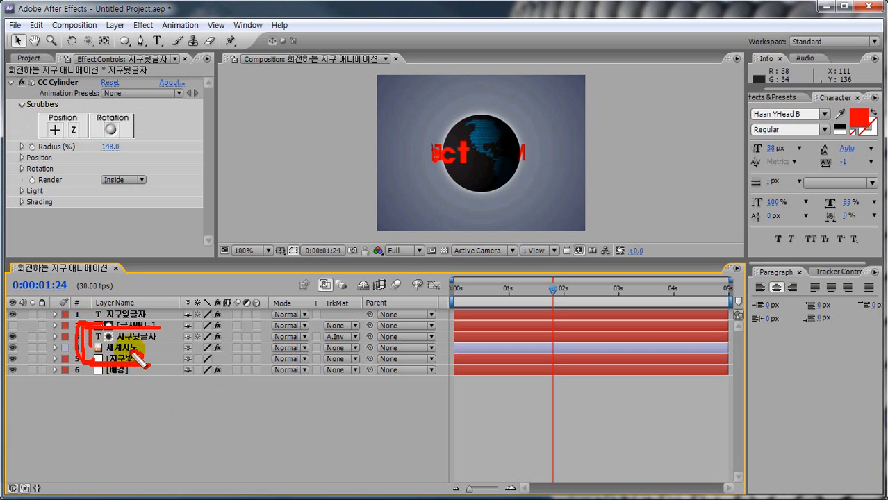
pyautogui.press('Escape')
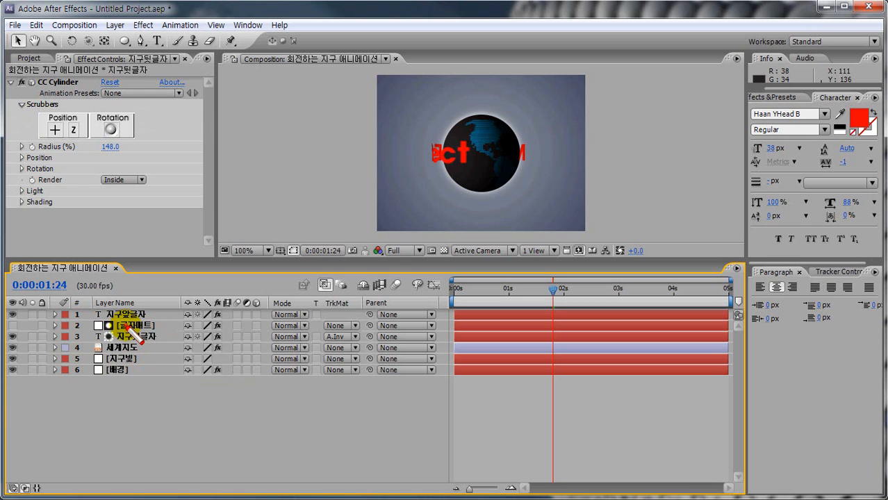
pyautogui.click(139, 411)
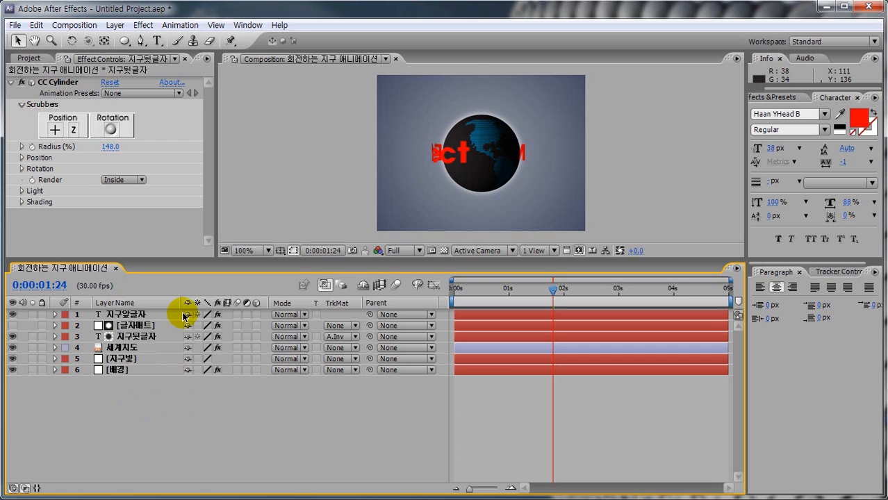
# - Queue the 회전하는 지구 애니메이션 composition for movie output and set its output module format to QuickTime Movie
pyautogui.click(66, 26)
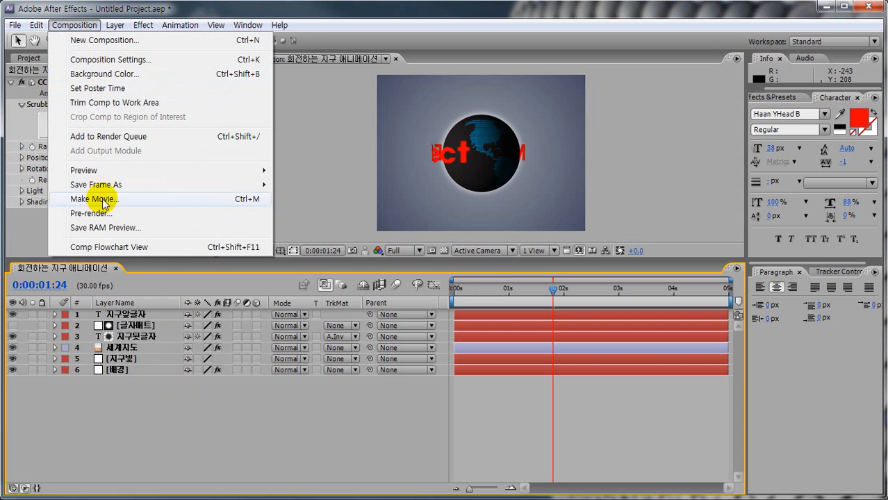
pyautogui.click(101, 199)
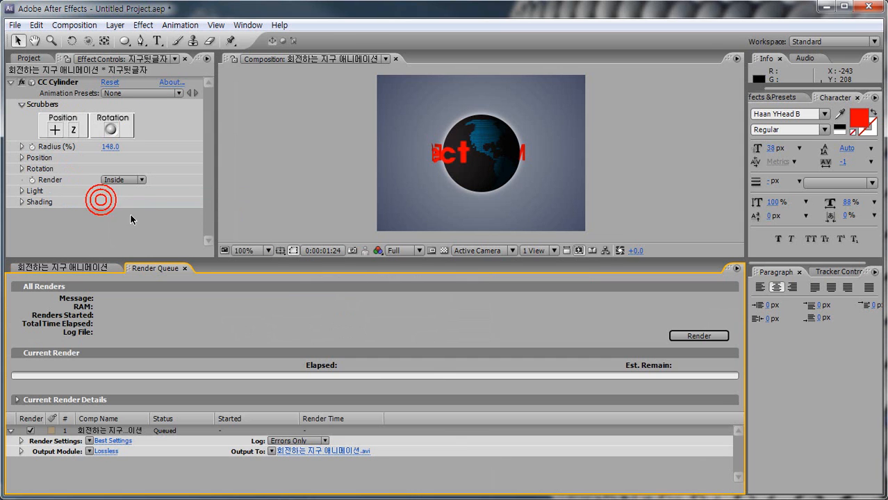
pyautogui.click(106, 451)
pyautogui.moveTo(345, 144); pyautogui.dragTo(328, 45)
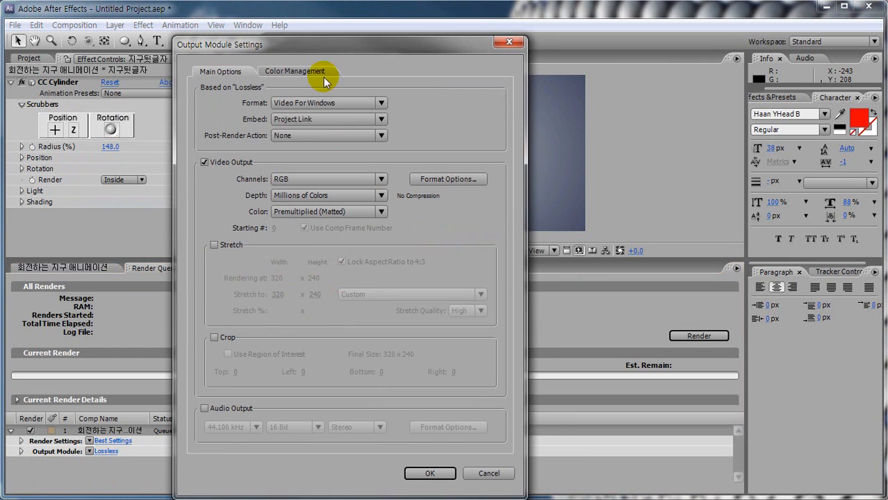
pyautogui.click(375, 104)
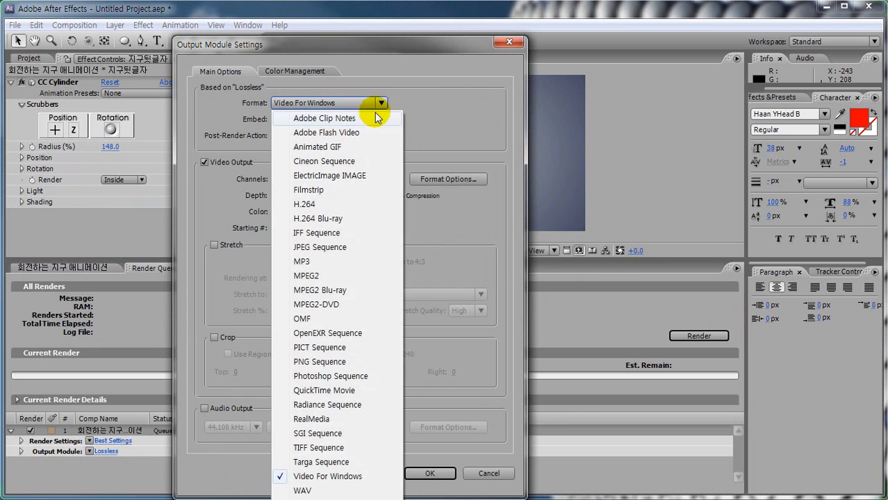
pyautogui.click(318, 390)
pyautogui.moveTo(266, 186); pyautogui.dragTo(365, 186)
pyautogui.moveTo(285, 217)
pyautogui.mouseDown()
pyautogui.moveTo(383, 231)
pyautogui.moveTo(306, 226)
pyautogui.moveTo(342, 231)
pyautogui.mouseUp()
pyautogui.press('Escape')
pyautogui.hotkey('ctrl', 'shift', 'd')
pyautogui.moveTo(236, 422)
pyautogui.mouseDown()
pyautogui.moveTo(217, 425)
pyautogui.moveTo(200, 405)
pyautogui.moveTo(255, 421)
pyautogui.mouseUp()
pyautogui.press('Escape')
pyautogui.click(425, 473)
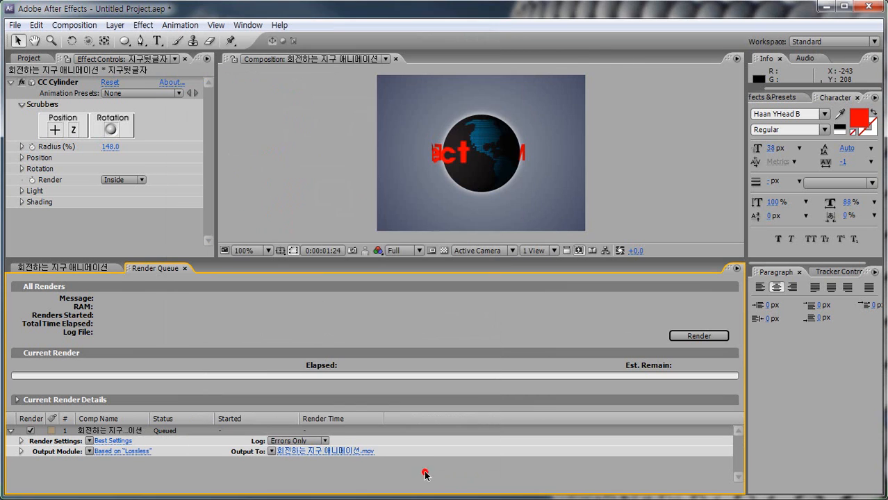
# - Save the output as 회전하는 지구 애니메이션.mov in the desktop folder 강좌 예제파일 > 에펙 > App-Lesson17 and render the queued composition
pyautogui.hotkey('ctrl', '2')
pyautogui.moveTo(271, 461); pyautogui.dragTo(368, 462)
pyautogui.press('Escape')
pyautogui.click(346, 452)
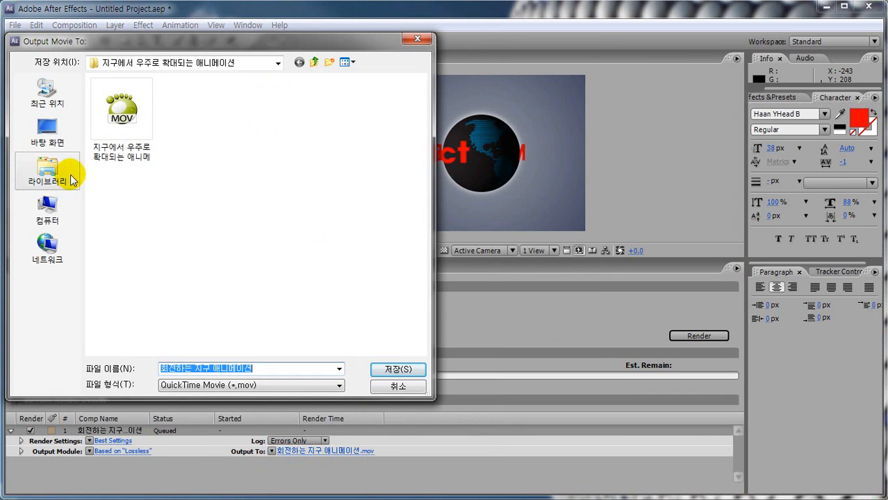
pyautogui.click(47, 132)
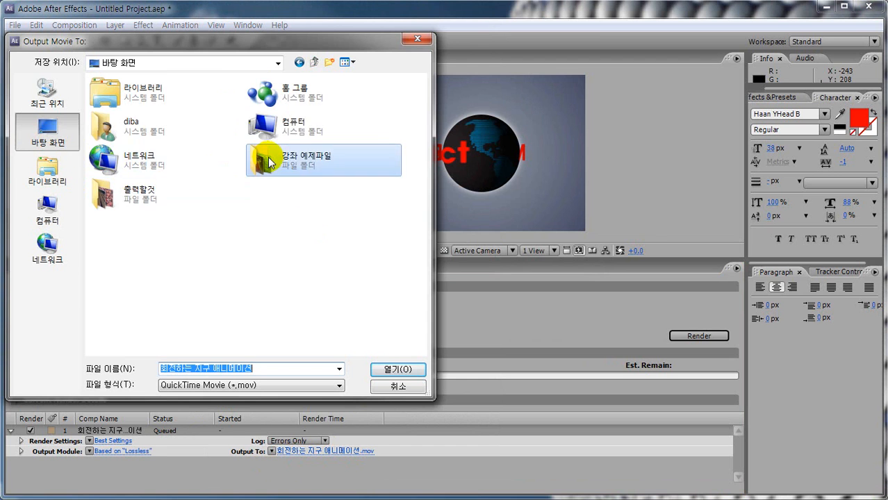
pyautogui.doubleClick(267, 161)
pyautogui.click(188, 111)
pyautogui.click(124, 134)
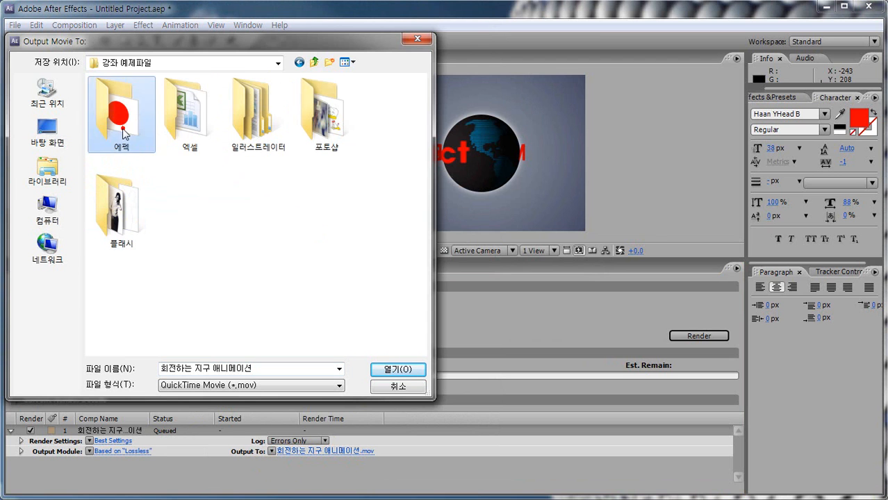
pyautogui.doubleClick(123, 134)
pyautogui.scroll(-3, 298, 278)
pyautogui.click(255, 305)
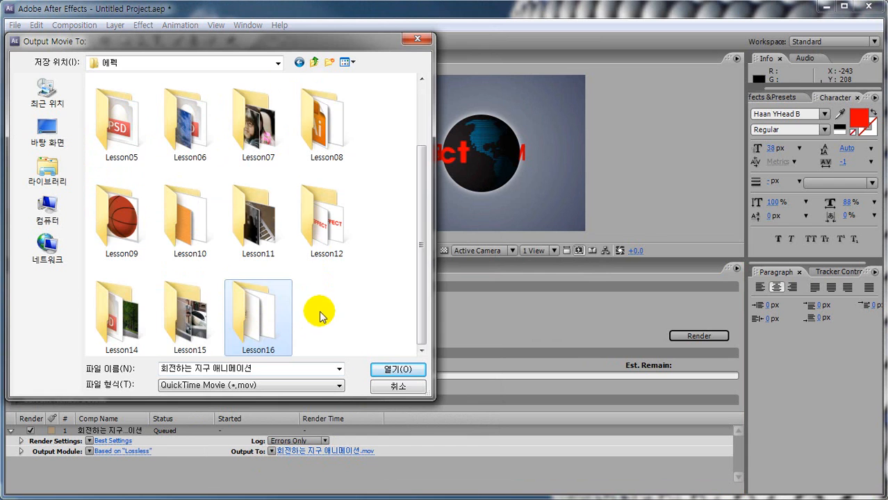
pyautogui.scroll(3, 309, 299)
pyautogui.doubleClick(123, 111)
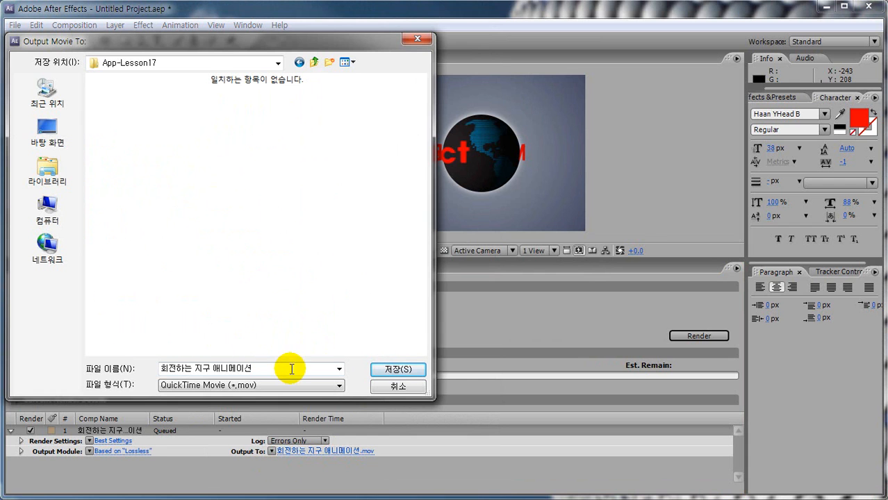
pyautogui.click(397, 369)
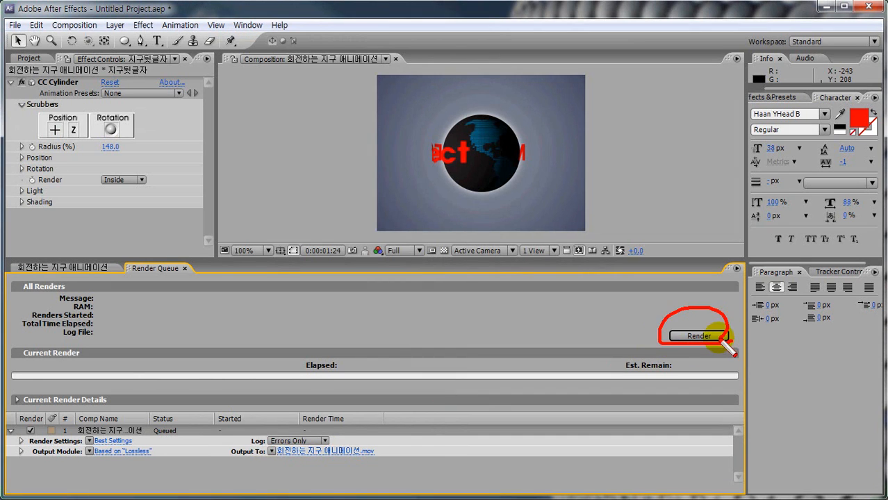
pyautogui.click(699, 336)
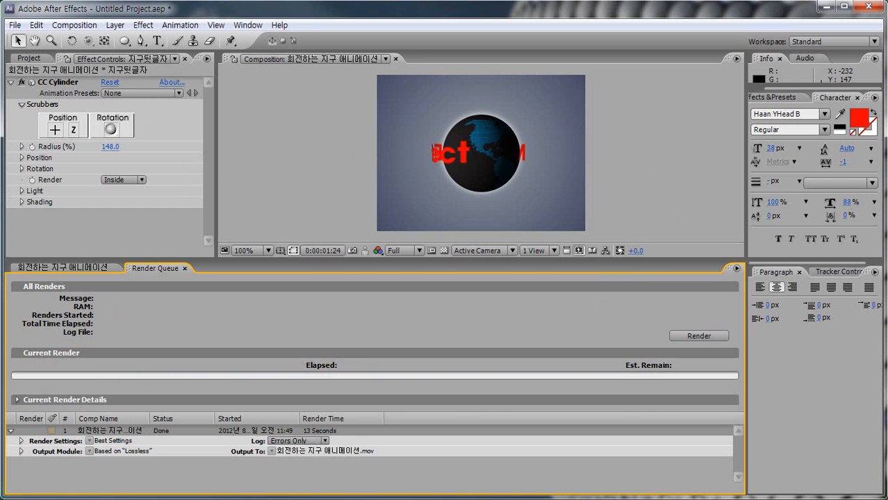
# - Switch to Windows Explorer and locate the rendered 회전하는 지구 애니메이션 movie in the App-Lesson17 folder
pyautogui.hotkey('alt', 'Tab')
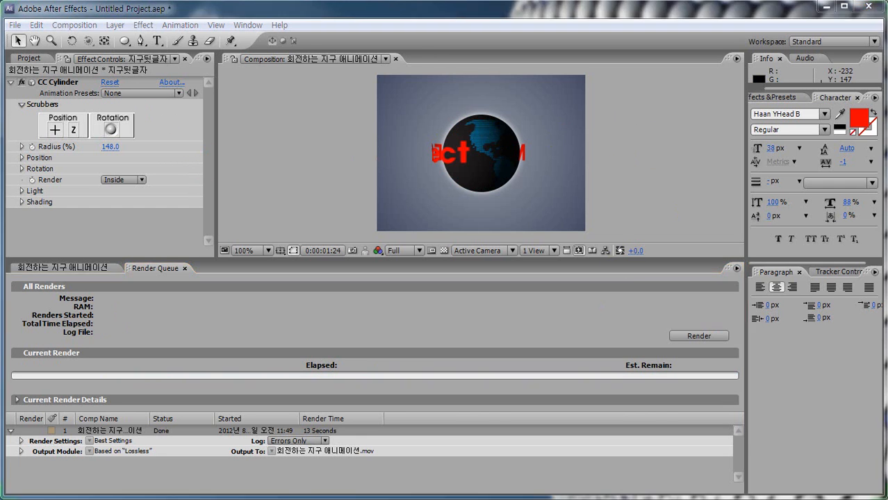
pyautogui.doubleClick(279, 83)
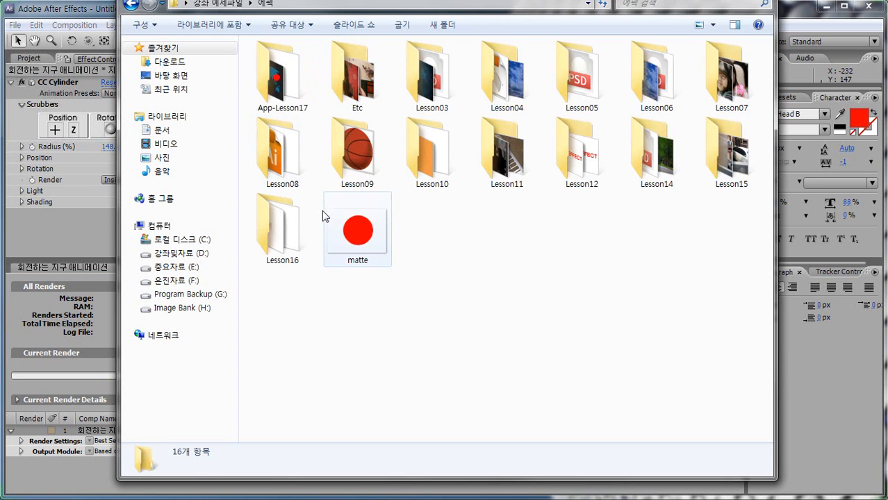
pyautogui.doubleClick(282, 105)
pyautogui.click(350, 114)
pyautogui.moveTo(352, 10); pyautogui.dragTo(331, 80)
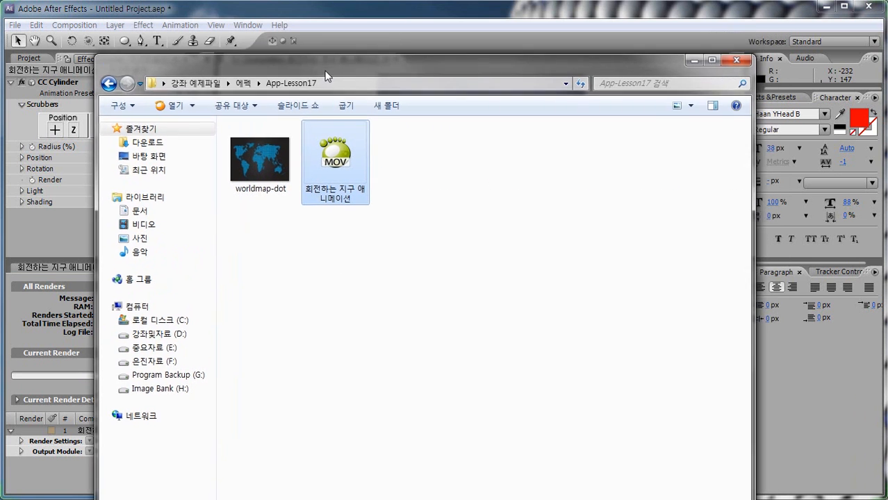
# - Open the rendered 회전하는 지구 애니메이션 movie in an external media player and play it with the folder window minimized
pyautogui.rightClick(335, 142)
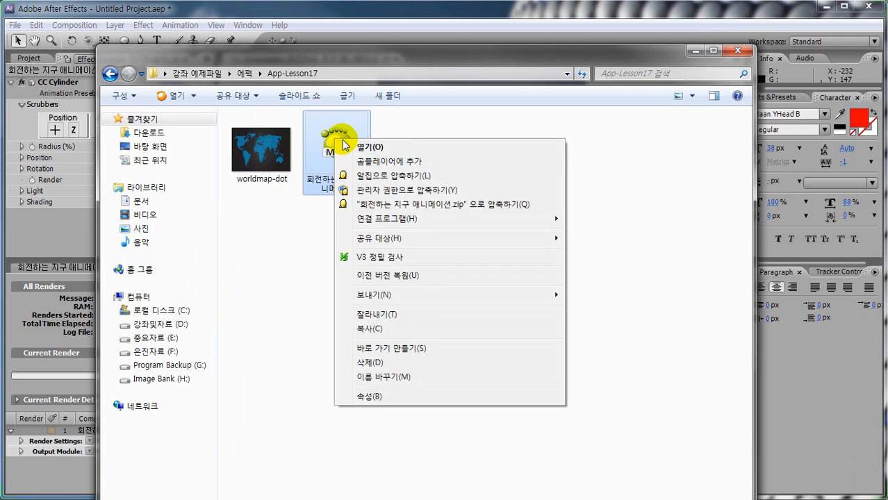
pyautogui.moveTo(400, 219)
pyautogui.click(604, 220)
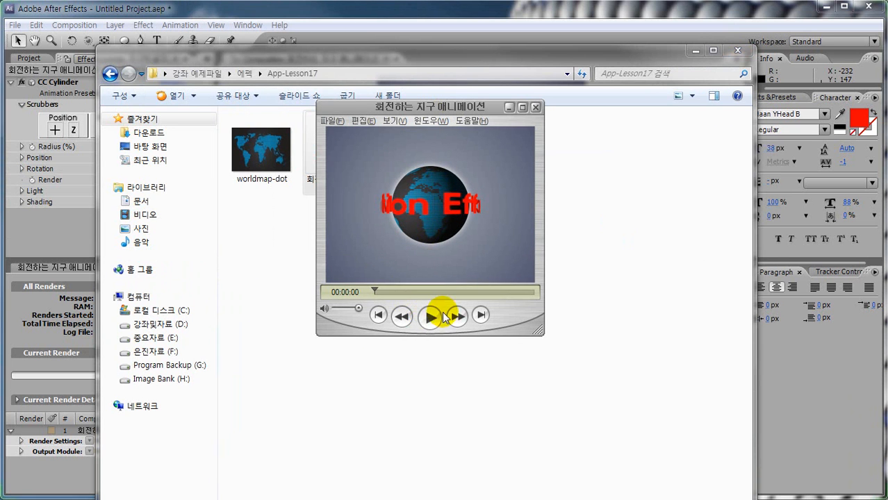
pyautogui.click(695, 50)
pyautogui.moveTo(426, 107); pyautogui.dragTo(661, 74)
pyautogui.click(661, 282)
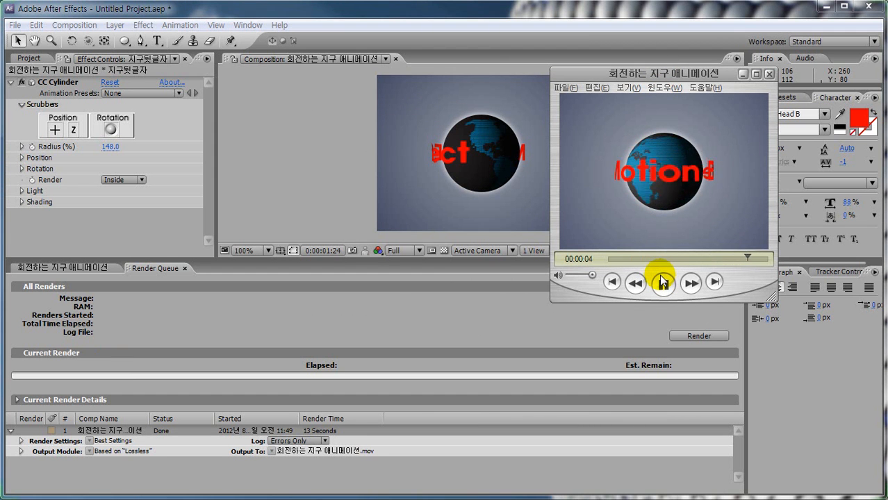
# - Close the movie player and the Render Queue to return to the composition's timeline
pyautogui.click(768, 73)
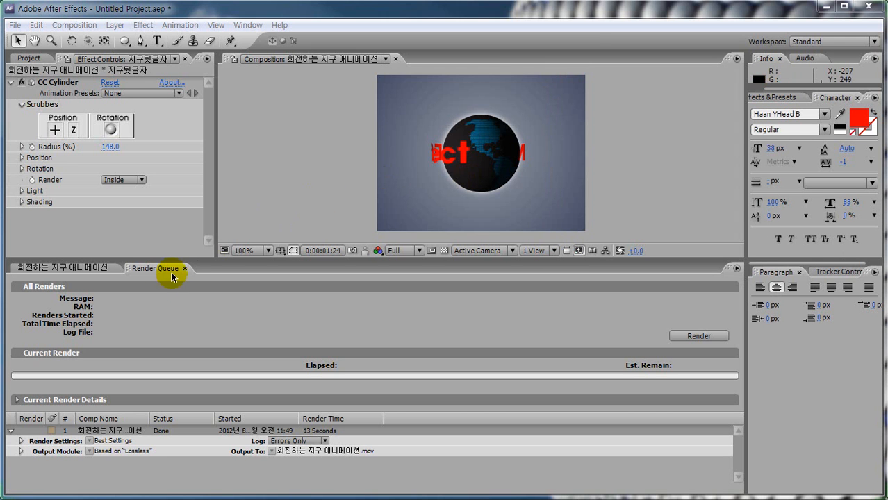
pyautogui.click(184, 268)
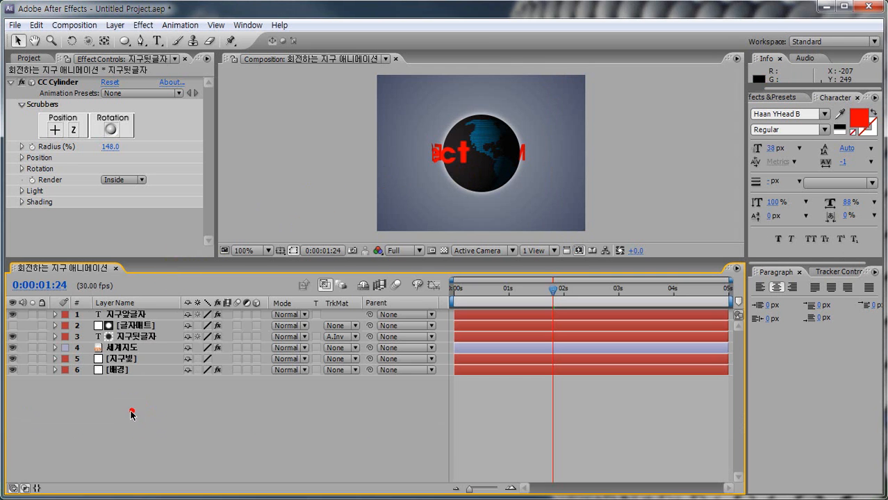